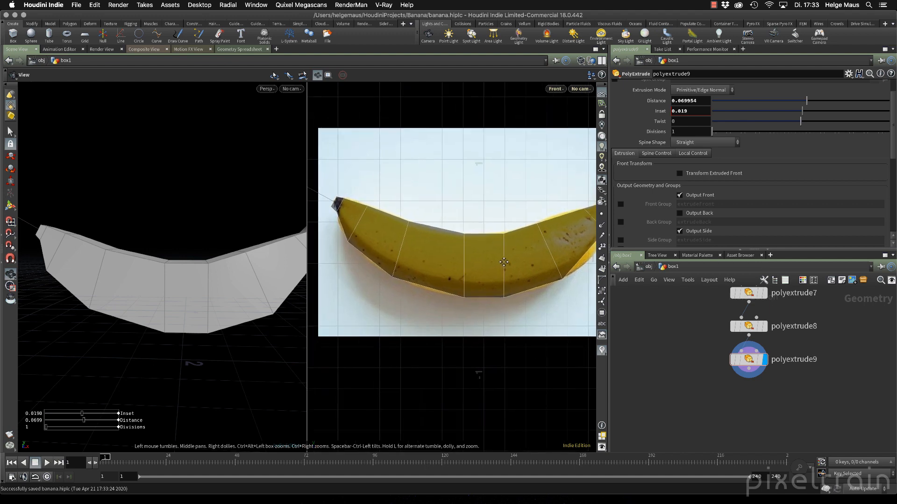
- Insert an edge loop with edge snapping off, about midway along the thick banana segment next to the stem's narrowing
{"action": "right_click_drag", "start_coordinate": [447, 237], "coordinate": [508, 241]}
{"action": "key", "text": "Return"}
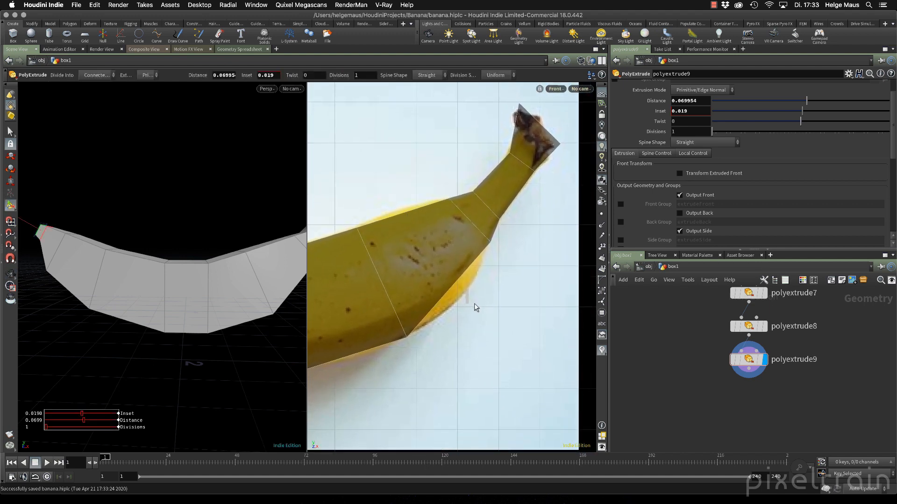
{"action": "key", "text": "c"}
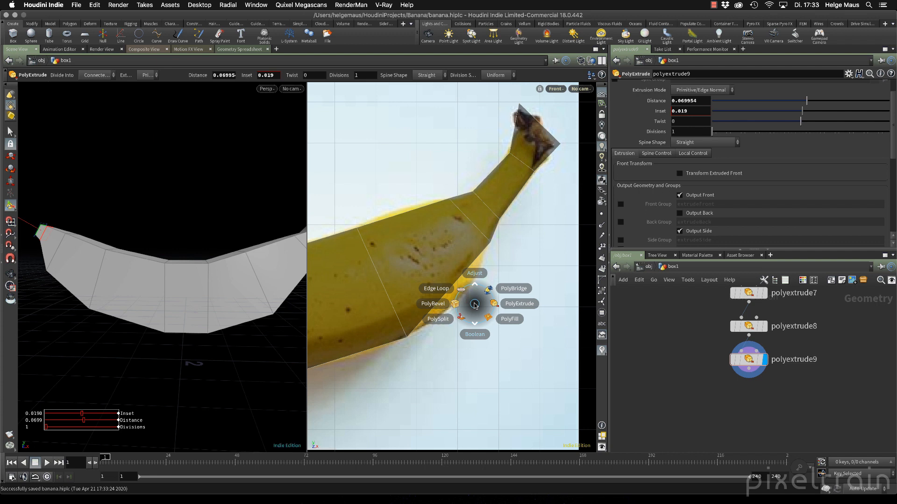
{"action": "left_click", "coordinate": [439, 288]}
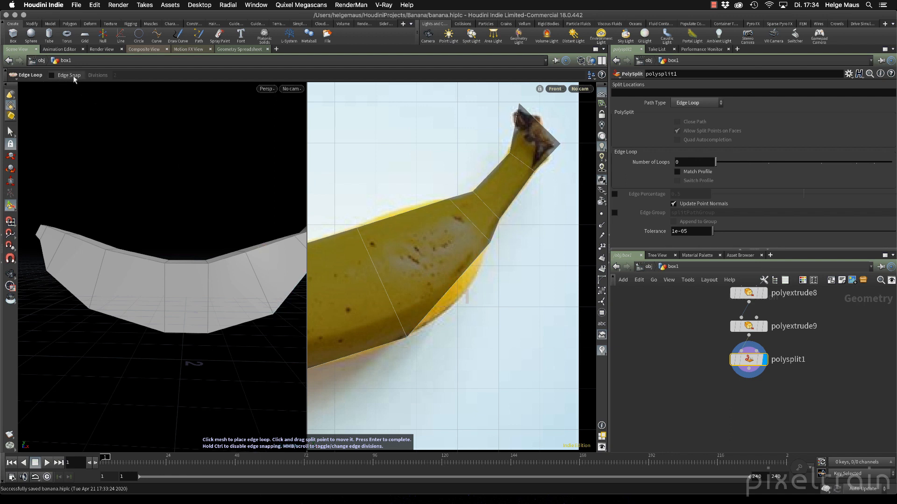
{"action": "middle_click", "coordinate": [446, 293]}
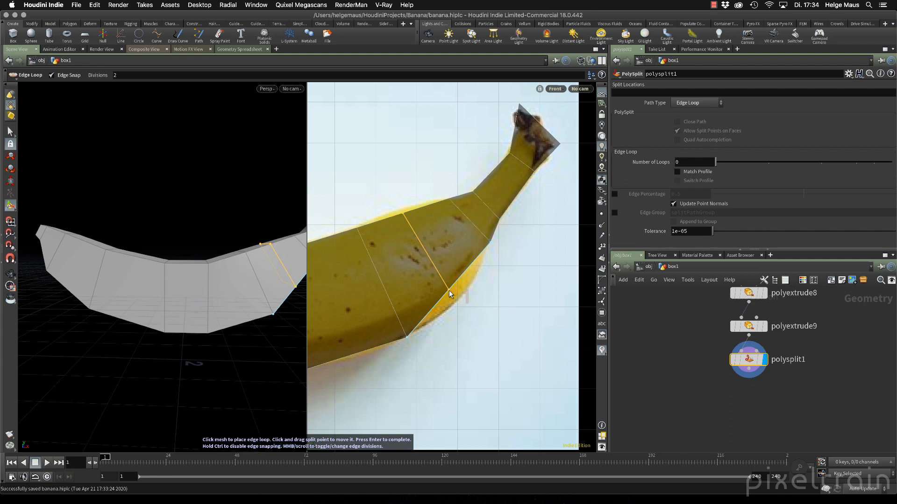
{"action": "key", "text": "ctrl"}
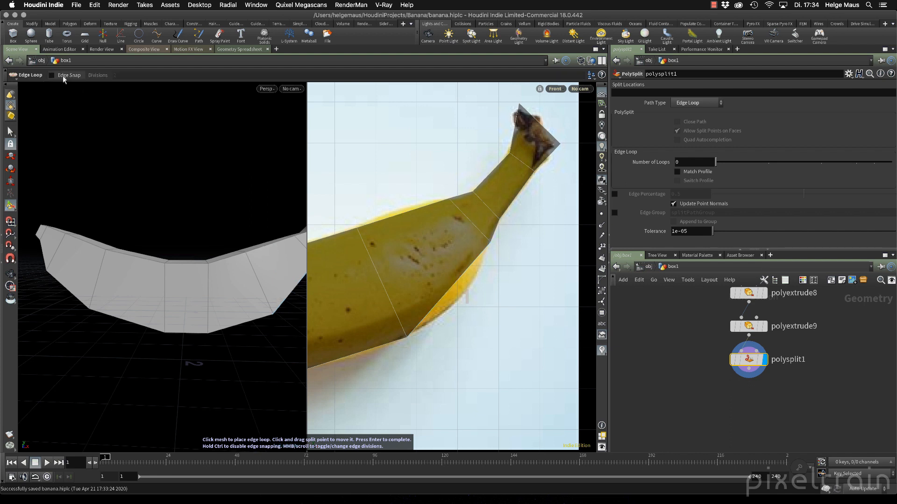
{"action": "left_click", "coordinate": [451, 288], "text": "ctrl"}
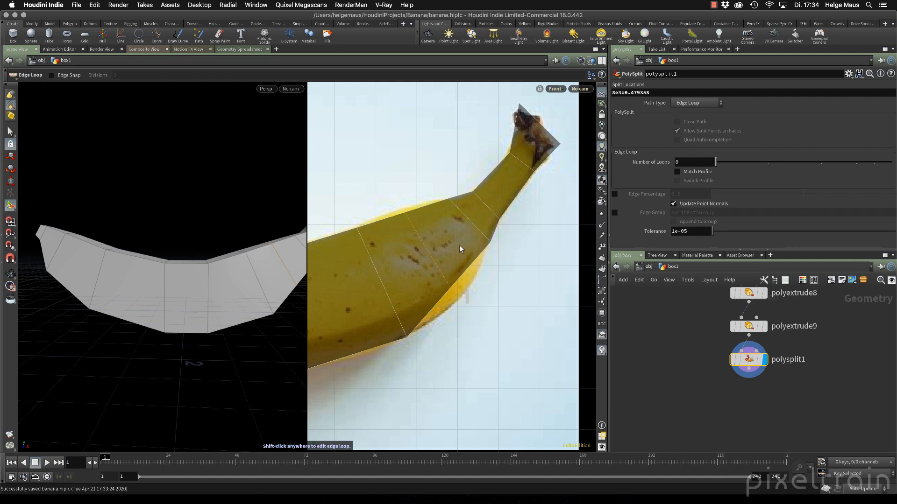
{"action": "key", "text": "Escape"}
- Activate selection mode and set the selectable component type to edges
{"action": "left_click_drag", "start_coordinate": [195, 293], "coordinate": [205, 312]}
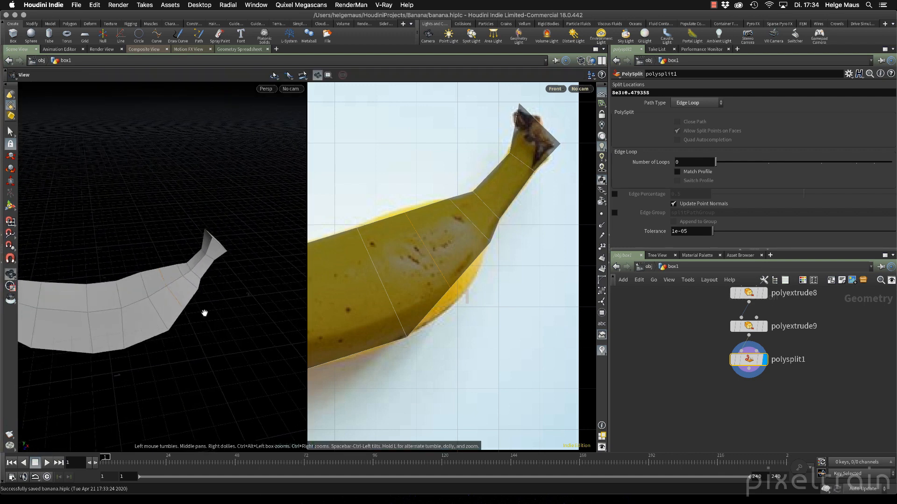
{"action": "right_click_drag", "start_coordinate": [205, 312], "coordinate": [242, 280]}
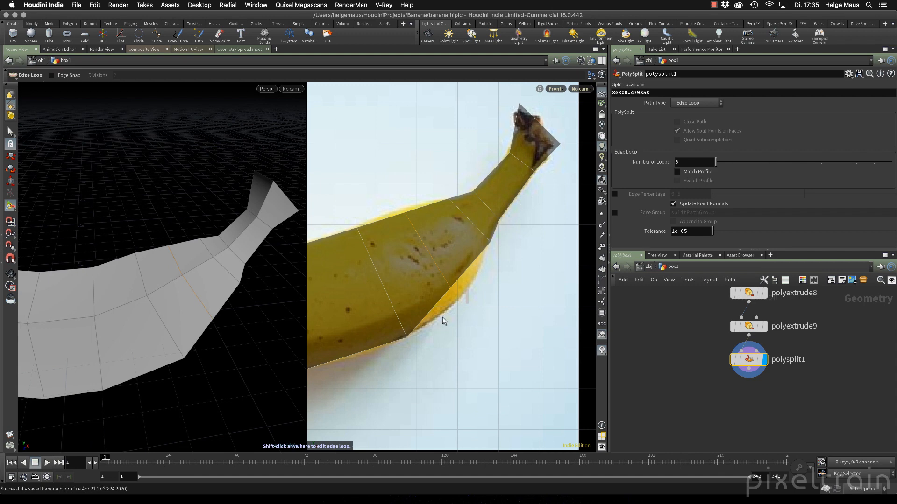
{"action": "key", "text": "s"}
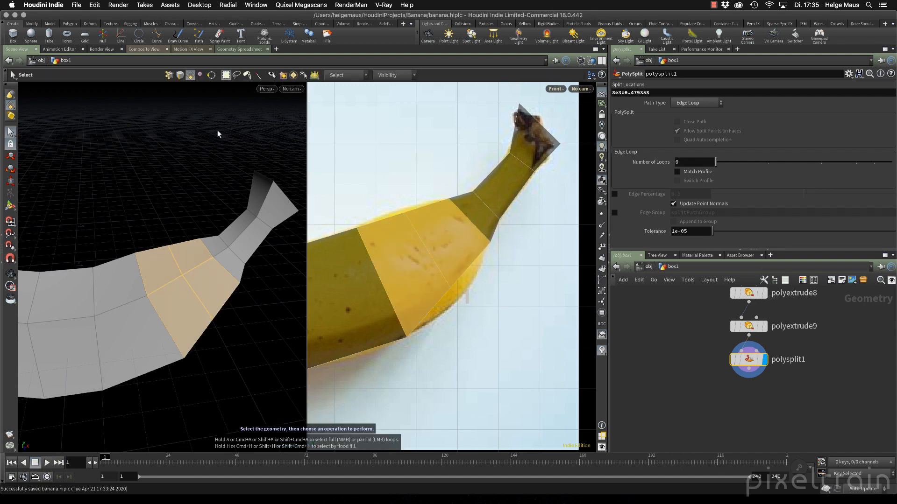
{"action": "left_click", "coordinate": [181, 76]}
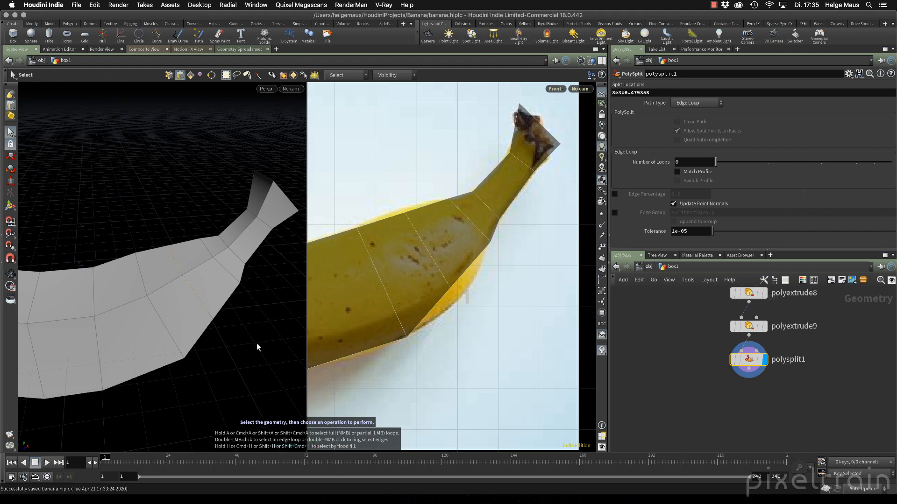
{"action": "key", "text": "Escape"}
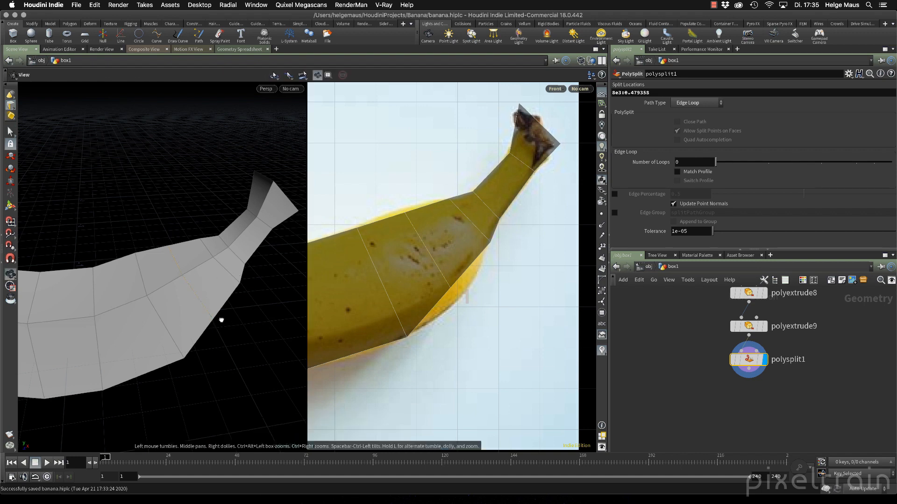
{"action": "mouse_move", "coordinate": [220, 318]}
{"action": "left_mouse_down"}
{"action": "mouse_move", "coordinate": [106, 296]}
{"action": "mouse_move", "coordinate": [243, 308]}
{"action": "mouse_move", "coordinate": [220, 305]}
{"action": "left_mouse_up"}
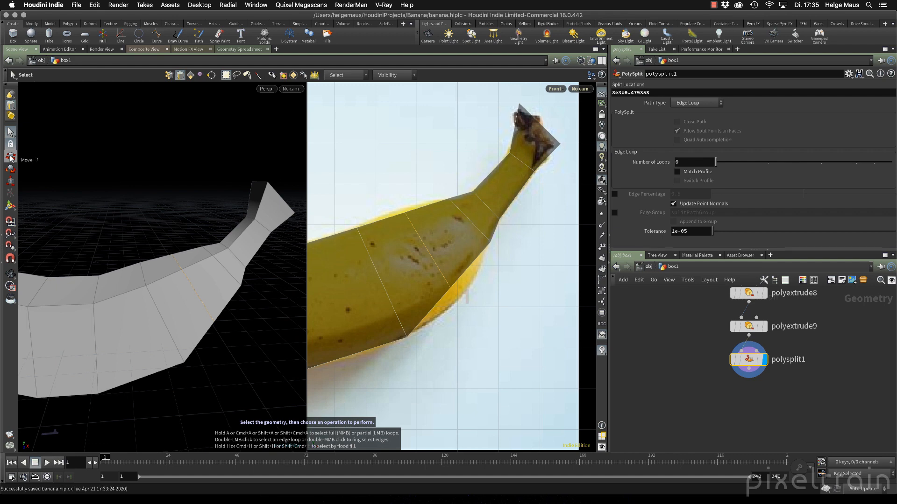
- Select the new edge loop near the stem, scale it uniformly to about 1.21 and move it about 0.015 in X and -0.024 in Y
{"action": "left_click", "coordinate": [11, 182]}
{"action": "double_click", "coordinate": [439, 274]}
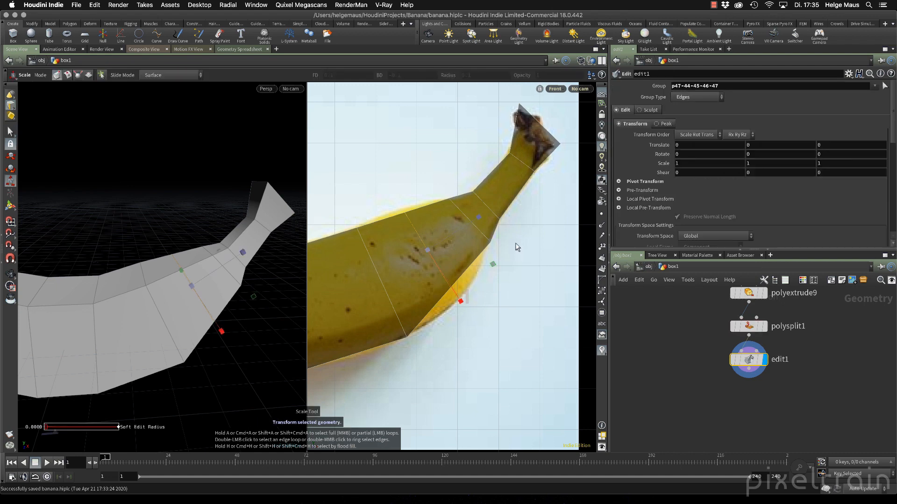
{"action": "left_click_drag", "start_coordinate": [204, 311], "coordinate": [145, 314], "text": "alt"}
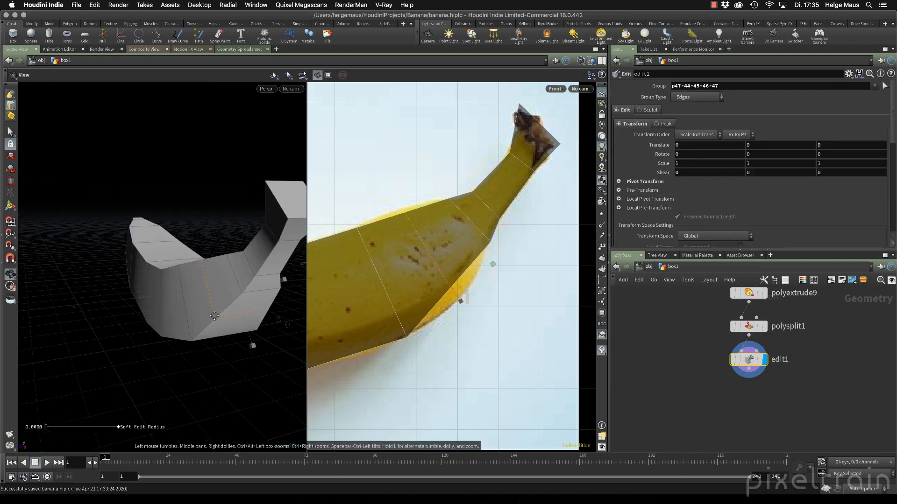
{"action": "left_click_drag", "start_coordinate": [254, 315], "coordinate": [209, 315], "text": "alt"}
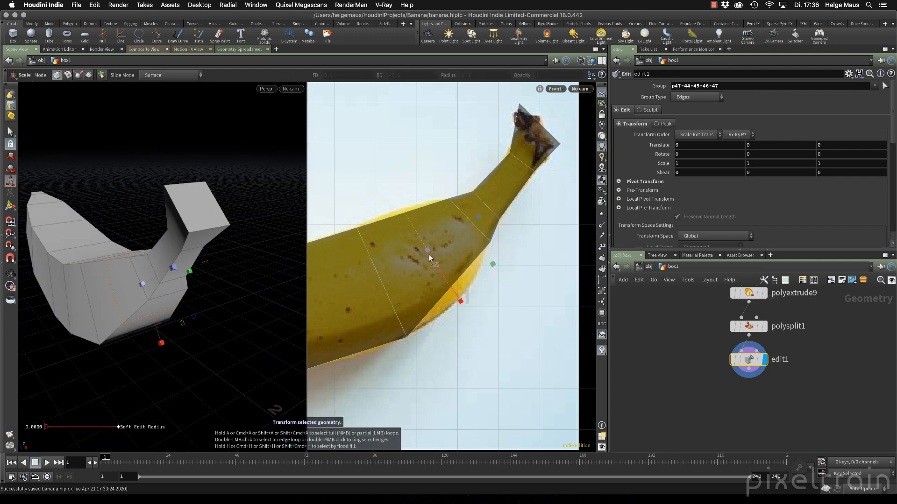
{"action": "left_click_drag", "start_coordinate": [428, 250], "coordinate": [471, 293]}
{"action": "key", "text": "t"}
{"action": "left_click_drag", "start_coordinate": [436, 260], "coordinate": [439, 265]}
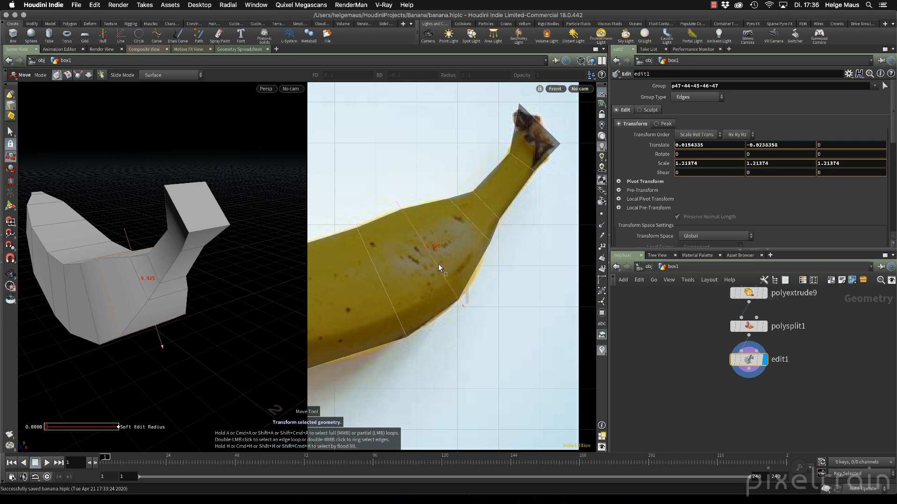
{"action": "left_click_drag", "start_coordinate": [439, 266], "coordinate": [438, 265]}
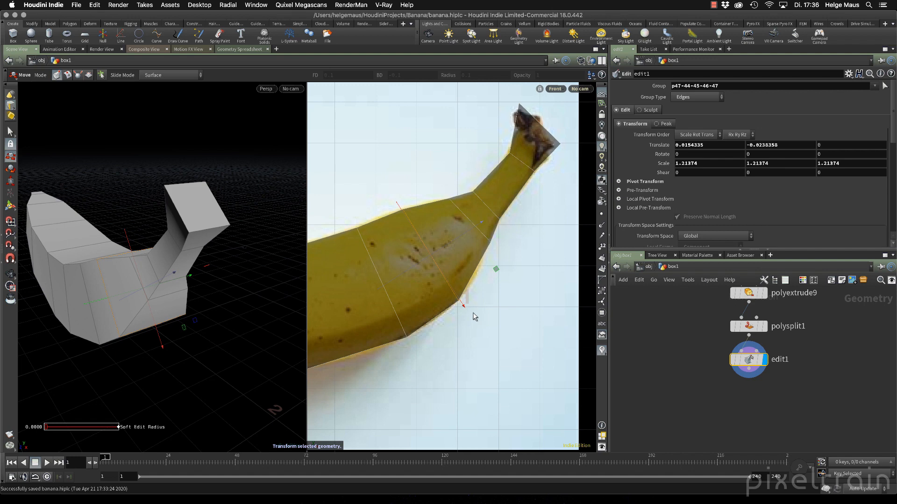
- Cycle the move handle through its alternative alignment modes
{"action": "key", "text": "m"}
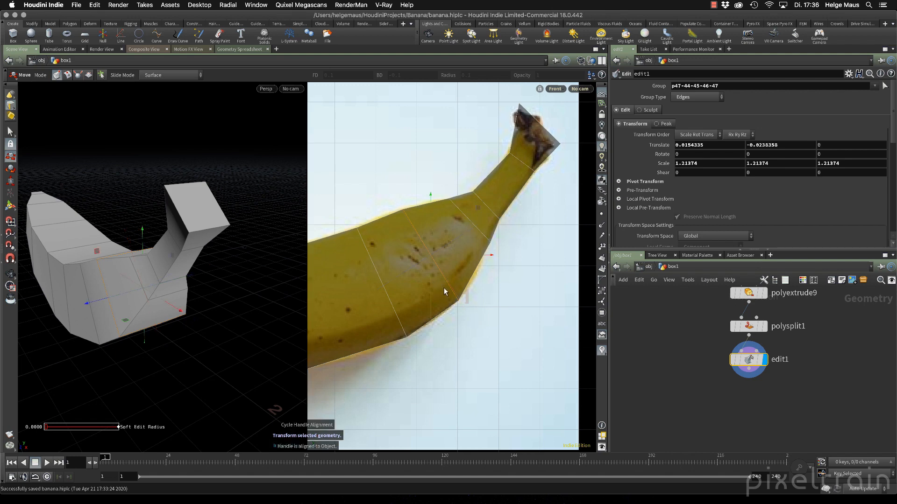
{"action": "key", "text": "m"}
{"action": "key", "text": "m"}
{"action": "key", "text": "m"}
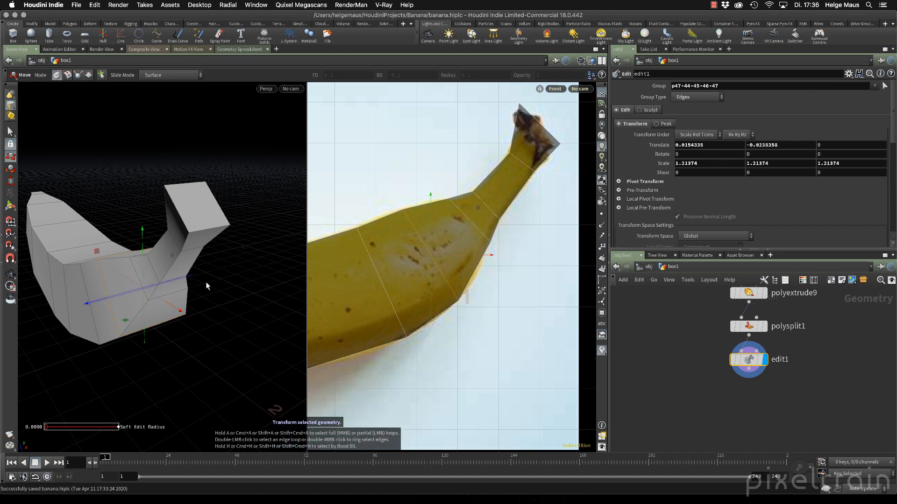
{"action": "right_click", "coordinate": [430, 257]}
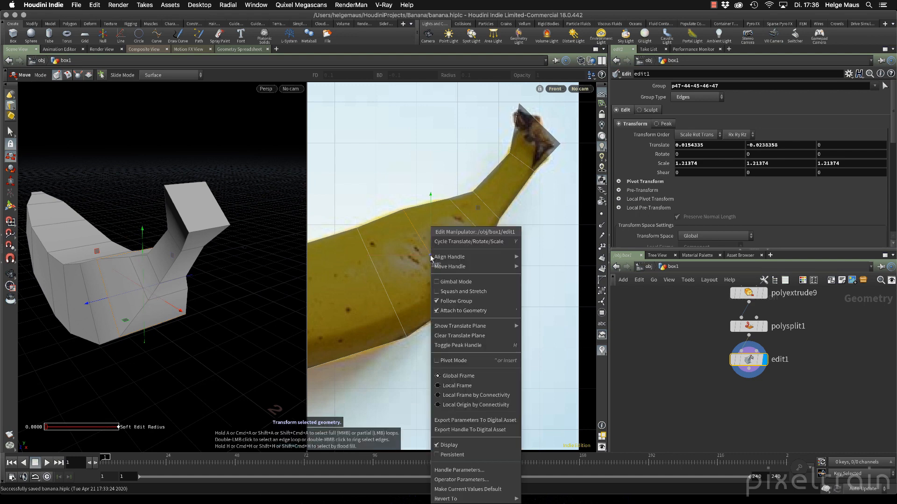
{"action": "mouse_move", "coordinate": [444, 267]}
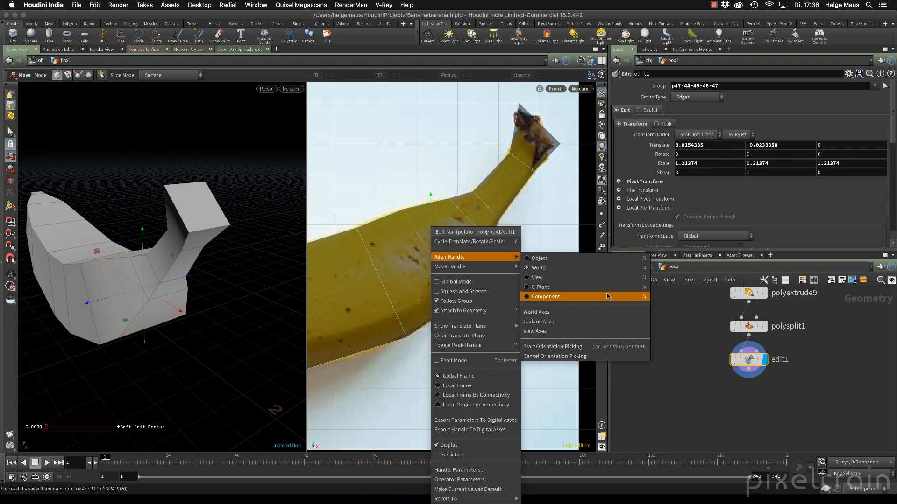
{"action": "left_click", "coordinate": [575, 265]}
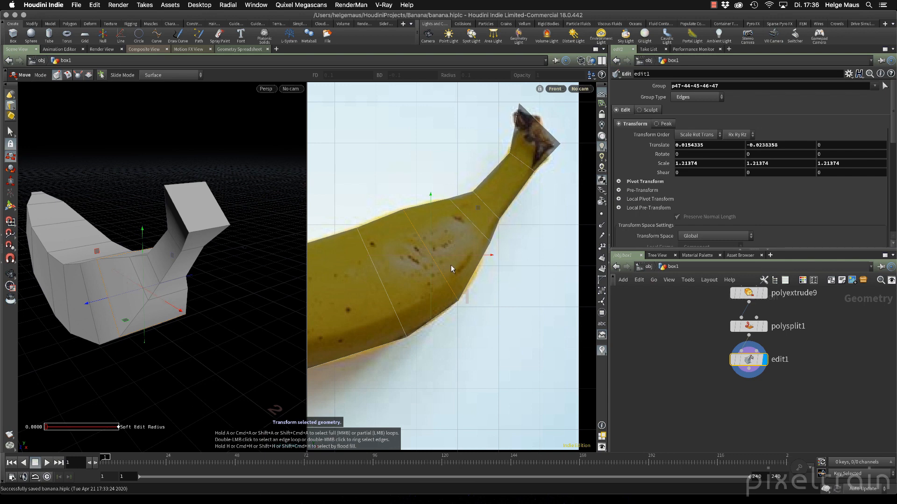
- Align the move handle to Component
{"action": "right_click", "coordinate": [432, 260]}
{"action": "right_click", "coordinate": [432, 260]}
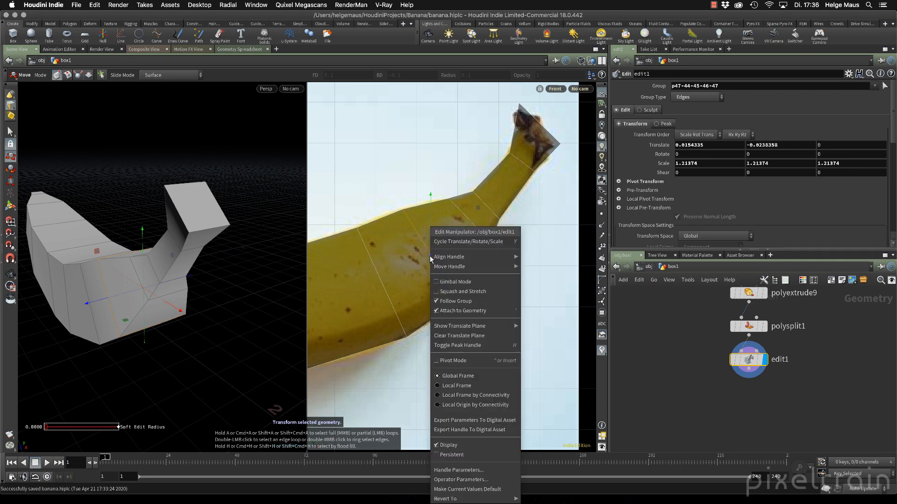
{"action": "mouse_move", "coordinate": [451, 258]}
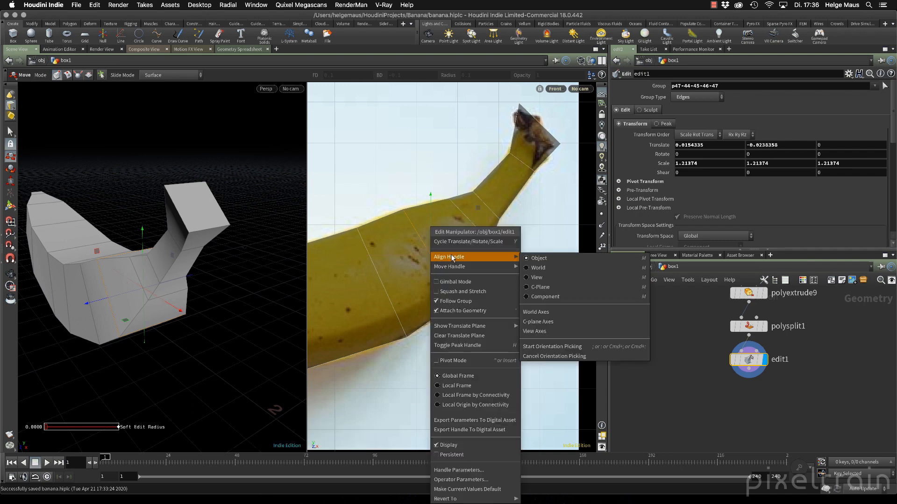
{"action": "left_click", "coordinate": [554, 298]}
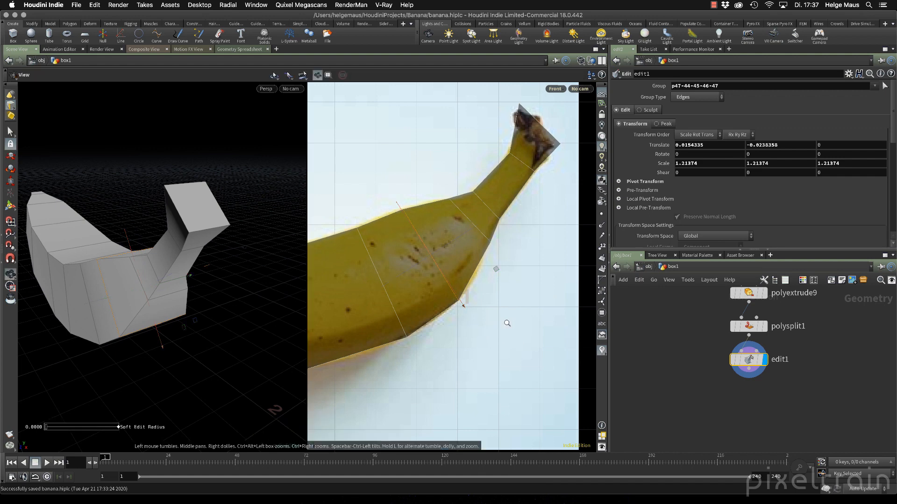
- Insert an edge loop in the segment between the banana's flat middle section and its dark-tipped end
{"action": "right_click_drag", "start_coordinate": [507, 323], "coordinate": [469, 322], "text": "alt"}
{"action": "middle_click_drag", "start_coordinate": [468, 322], "coordinate": [495, 319], "text": "alt"}
{"action": "right_click_drag", "start_coordinate": [491, 340], "coordinate": [434, 339], "text": "alt"}
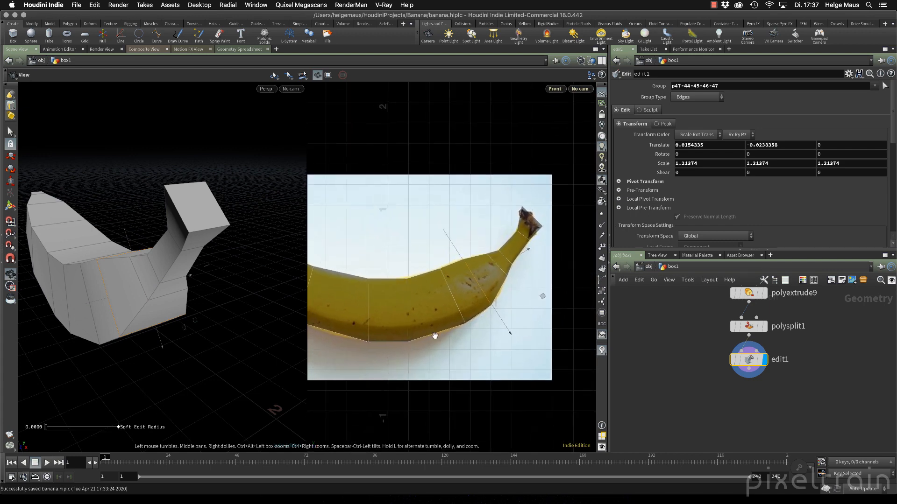
{"action": "mouse_move", "coordinate": [471, 315]}
{"action": "middle_mouse_down", "text": "alt"}
{"action": "mouse_move", "coordinate": [488, 311]}
{"action": "mouse_move", "coordinate": [481, 307]}
{"action": "middle_mouse_up", "text": "alt"}
{"action": "middle_click_drag", "start_coordinate": [347, 334], "coordinate": [444, 331], "text": "alt"}
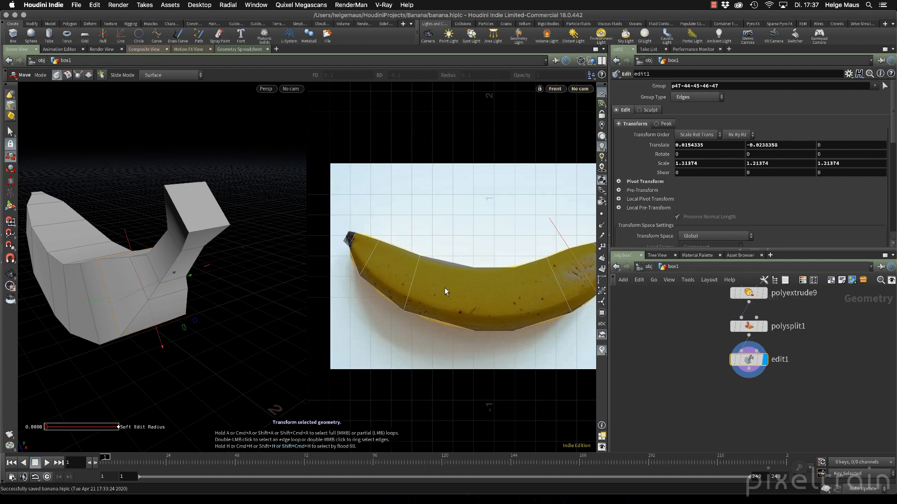
{"action": "key", "text": "c"}
{"action": "left_click", "coordinate": [406, 273]}
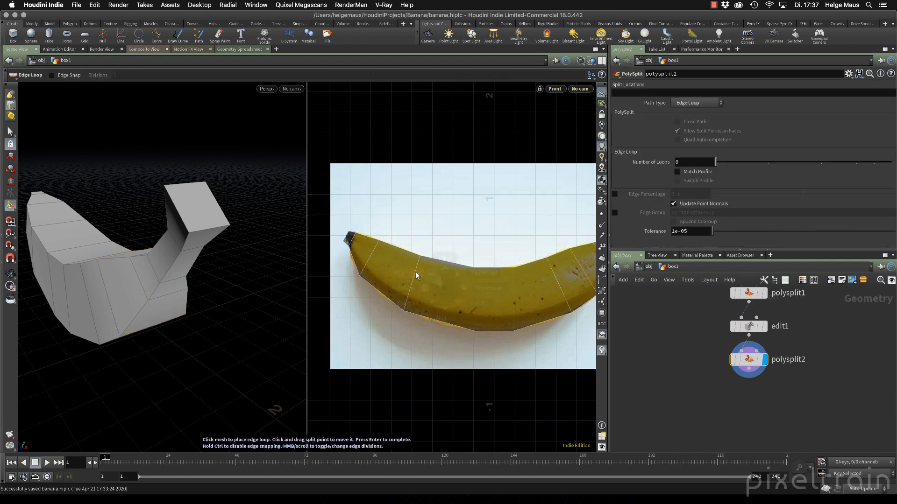
{"action": "left_click", "coordinate": [438, 321]}
{"action": "key", "text": "Escape"}
- Scale the new edge loop to about 1.006 and move it about -0.009 in X and -0.037 in Y to match the reference outline
{"action": "scroll", "coordinate": [520, 303], "scroll_direction": "up", "scroll_amount": 4}
{"action": "key", "text": "r"}
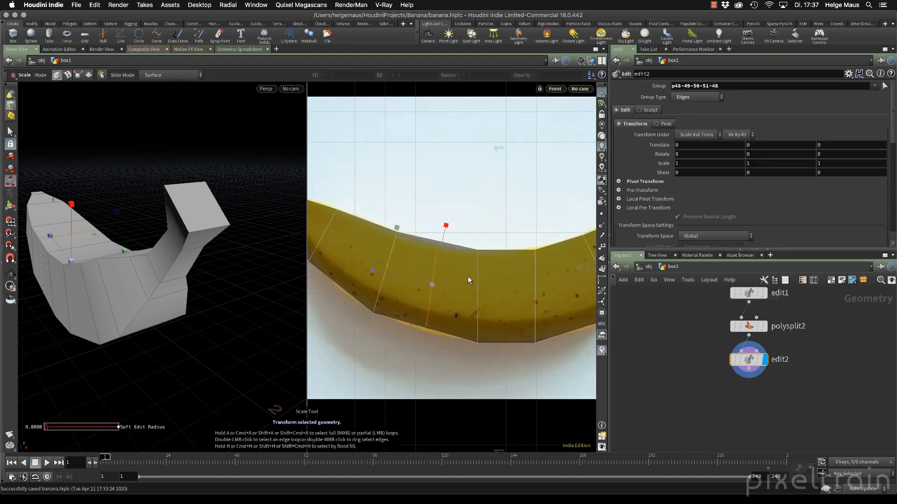
{"action": "key", "text": "Escape"}
{"action": "mouse_move", "coordinate": [137, 276]}
{"action": "left_mouse_down"}
{"action": "mouse_move", "coordinate": [162, 265]}
{"action": "mouse_move", "coordinate": [236, 313]}
{"action": "mouse_move", "coordinate": [296, 251]}
{"action": "mouse_move", "coordinate": [149, 269]}
{"action": "left_mouse_up"}
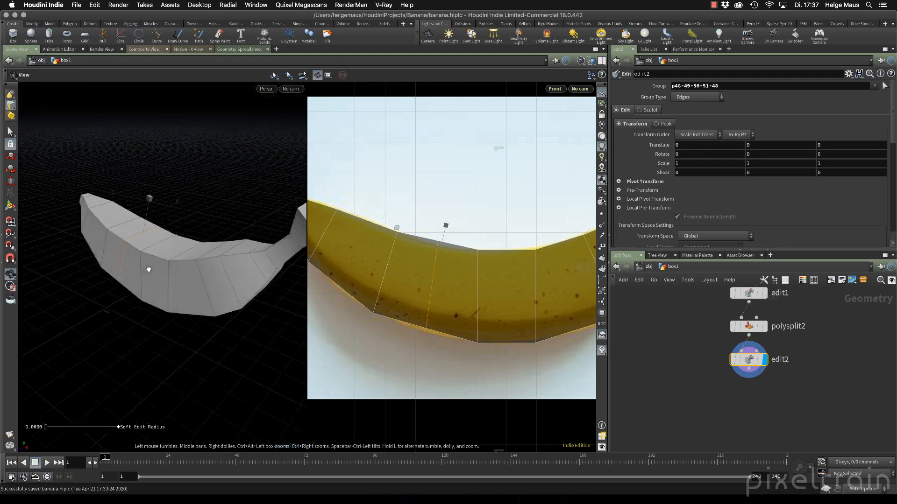
{"action": "key", "text": "e"}
{"action": "mouse_move", "coordinate": [422, 277]}
{"action": "left_mouse_down"}
{"action": "mouse_move", "coordinate": [440, 286]}
{"action": "mouse_move", "coordinate": [414, 283]}
{"action": "mouse_move", "coordinate": [432, 286]}
{"action": "left_mouse_up"}
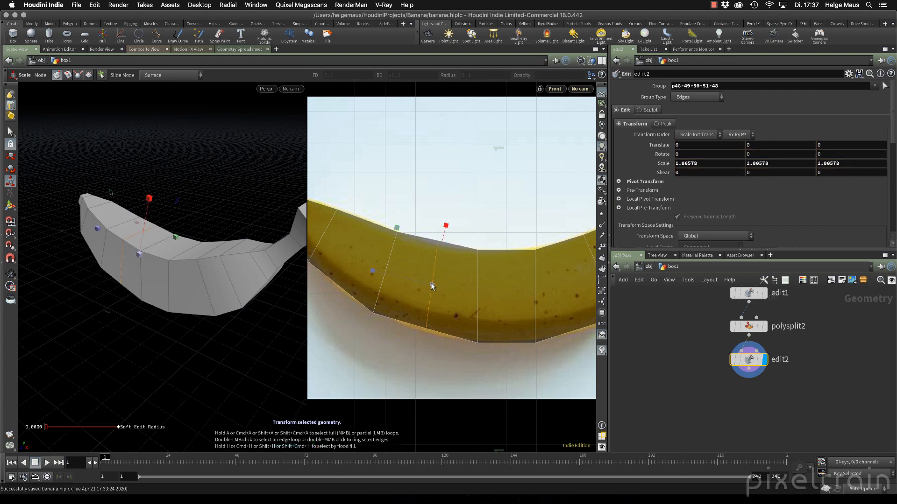
{"action": "key", "text": "t"}
{"action": "left_click_drag", "start_coordinate": [446, 226], "coordinate": [444, 235]}
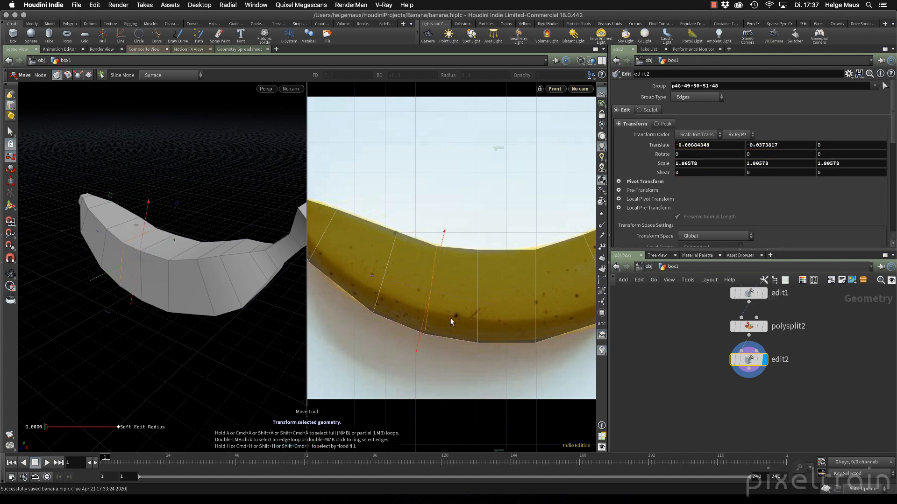
- Insert another edge loop in the wide segment closer to the banana's dark tip
{"action": "middle_click_drag", "start_coordinate": [450, 320], "coordinate": [518, 316], "text": "alt"}
{"action": "right_click_drag", "start_coordinate": [360, 260], "coordinate": [422, 270], "text": "alt"}
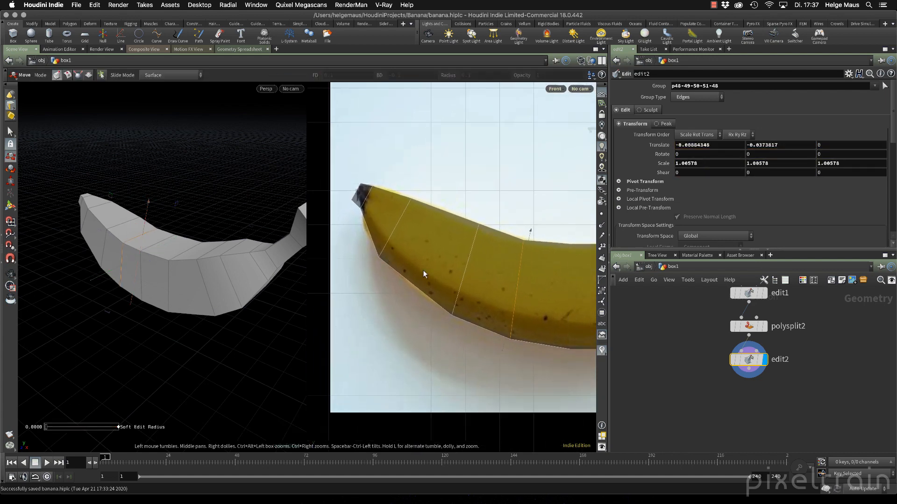
{"action": "key", "text": "c"}
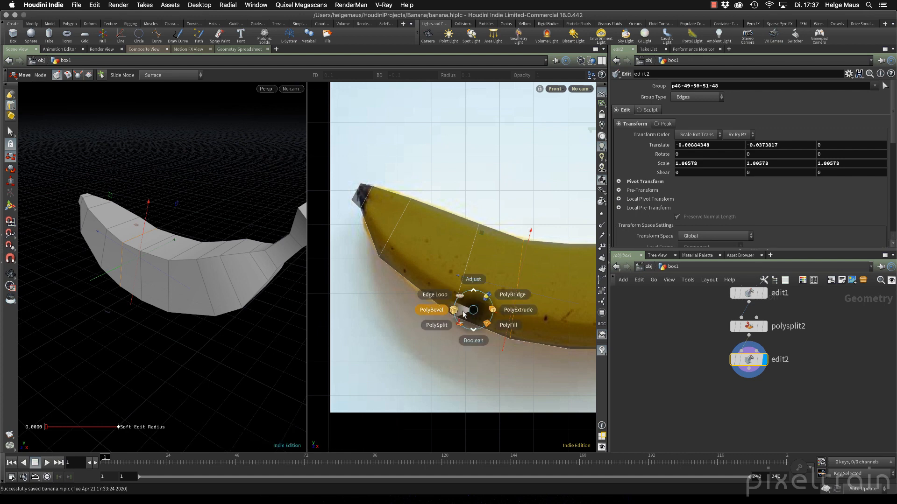
{"action": "left_click", "coordinate": [435, 295]}
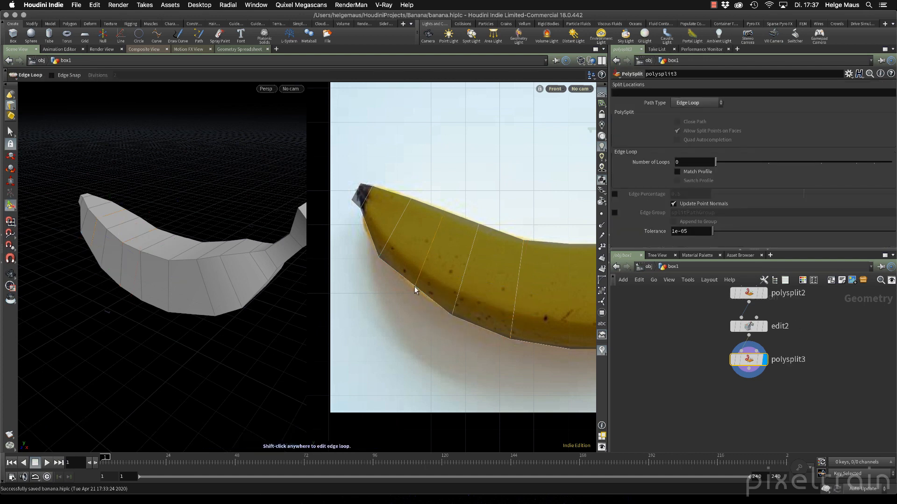
- Scale the new edge loop near the dark tip to about 1.054 and move it about -0.009 in X and Y
{"action": "left_click", "coordinate": [415, 299]}
{"action": "key", "text": "e"}
{"action": "left_click_drag", "start_coordinate": [435, 248], "coordinate": [427, 250]}
{"action": "key", "text": "w"}
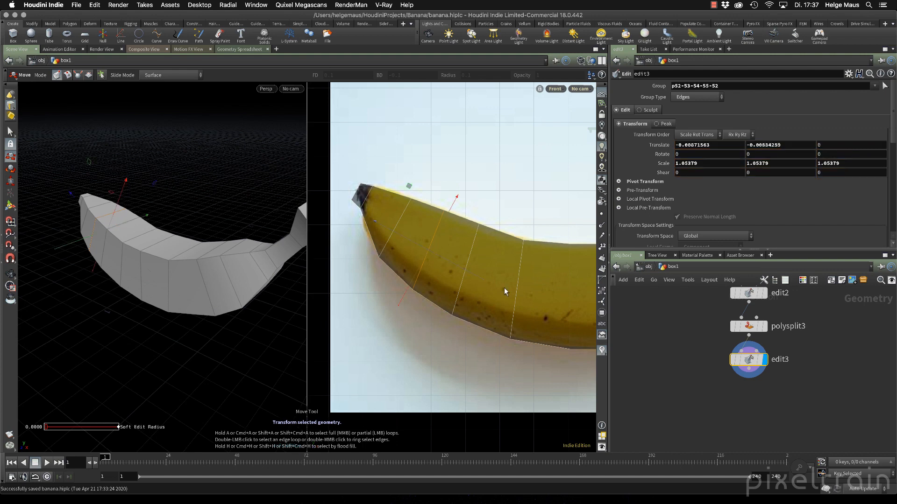
- Insert an edge loop roughly midway in the last wide segment before the banana's dark tip
{"action": "key", "text": "space"}
{"action": "right_click_drag", "start_coordinate": [516, 287], "coordinate": [444, 283]}
{"action": "middle_click_drag", "start_coordinate": [444, 283], "coordinate": [360, 295]}
{"action": "right_click_drag", "start_coordinate": [360, 295], "coordinate": [454, 269]}
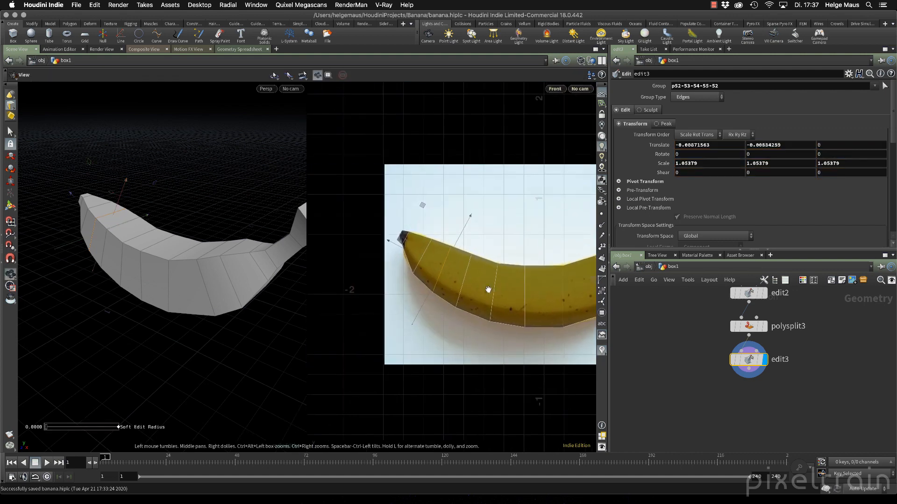
{"action": "right_click_drag", "start_coordinate": [353, 239], "coordinate": [434, 230]}
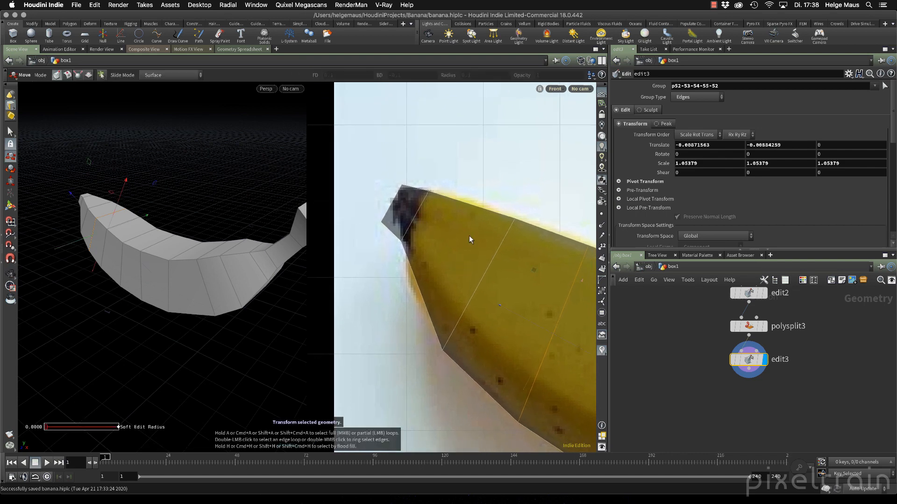
{"action": "key", "text": "c"}
{"action": "left_click", "coordinate": [425, 235]}
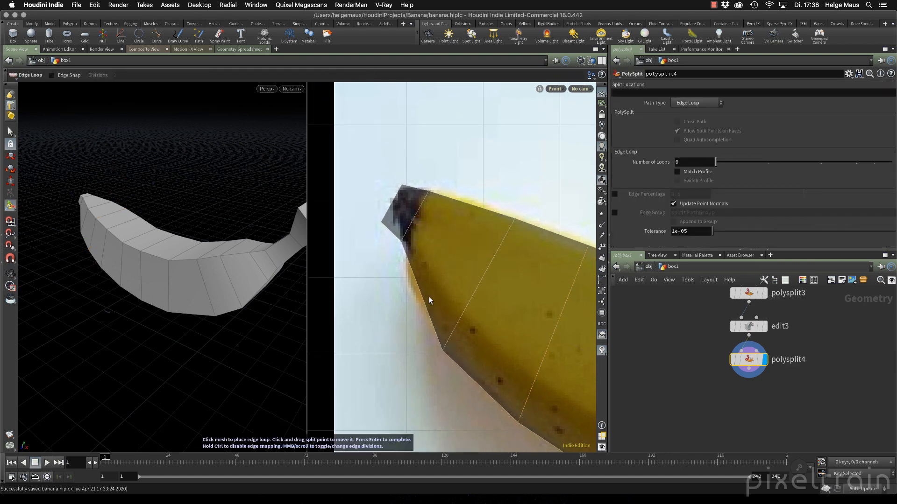
{"action": "left_click", "coordinate": [423, 294]}
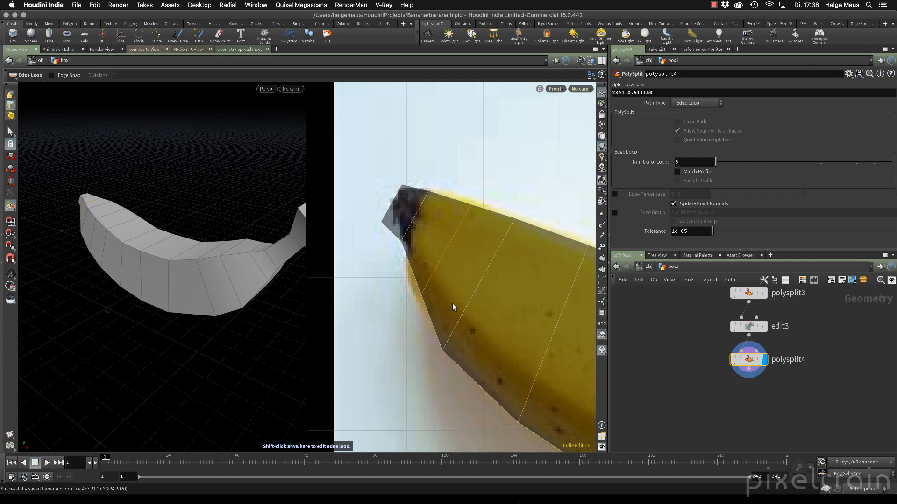
- Scale the new edge loop to about 1.065 and move it along its component axis, about -0.004 in X and -0.005 in Y
{"action": "key", "text": "e"}
{"action": "mouse_move", "coordinate": [455, 248]}
{"action": "left_mouse_down"}
{"action": "mouse_move", "coordinate": [448, 254]}
{"action": "mouse_move", "coordinate": [471, 245]}
{"action": "left_mouse_up"}
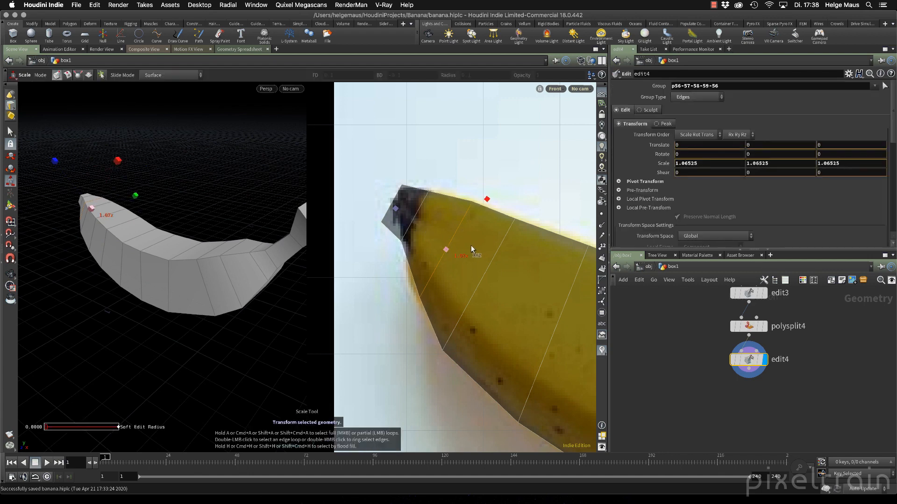
{"action": "key", "text": "t"}
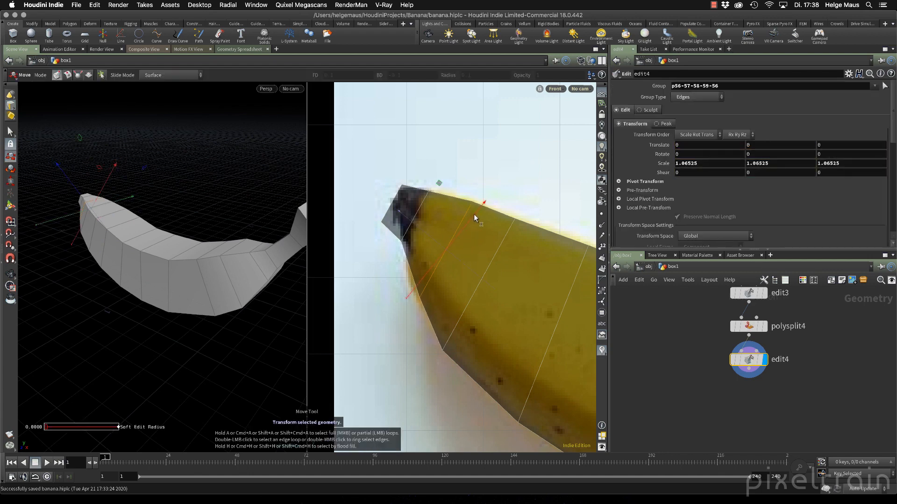
{"action": "key", "text": "m"}
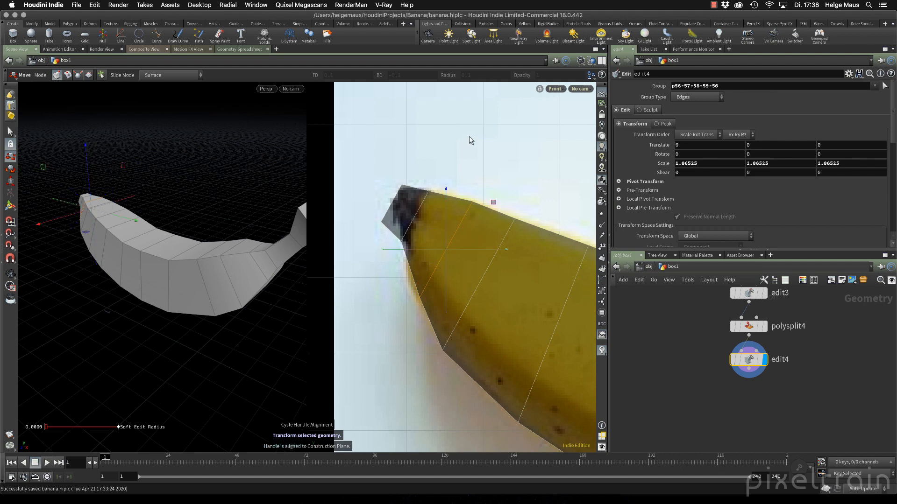
{"action": "key", "text": "m"}
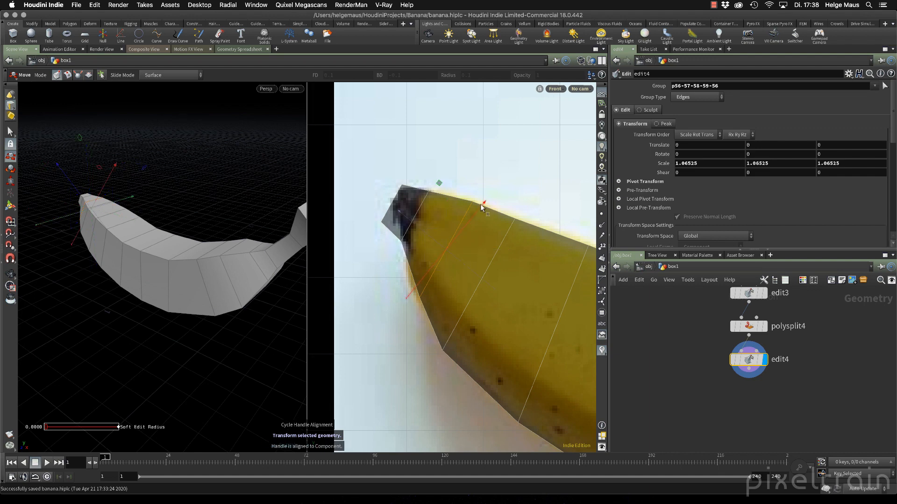
{"action": "left_click_drag", "start_coordinate": [481, 206], "coordinate": [479, 206]}
{"action": "key", "text": "Escape"}
- Check the whole banana against the reference, switch to the Select tool and save the scene
{"action": "left_click_drag", "start_coordinate": [118, 361], "coordinate": [168, 341]}
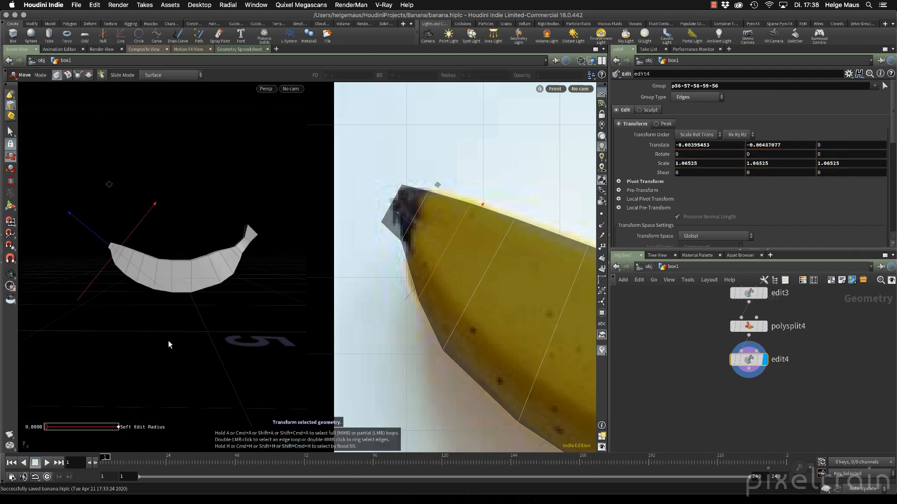
{"action": "scroll", "coordinate": [383, 312], "scroll_direction": "down", "scroll_amount": 5}
{"action": "right_click_drag", "start_coordinate": [384, 319], "coordinate": [369, 318]}
{"action": "middle_click_drag", "start_coordinate": [556, 336], "coordinate": [385, 273]}
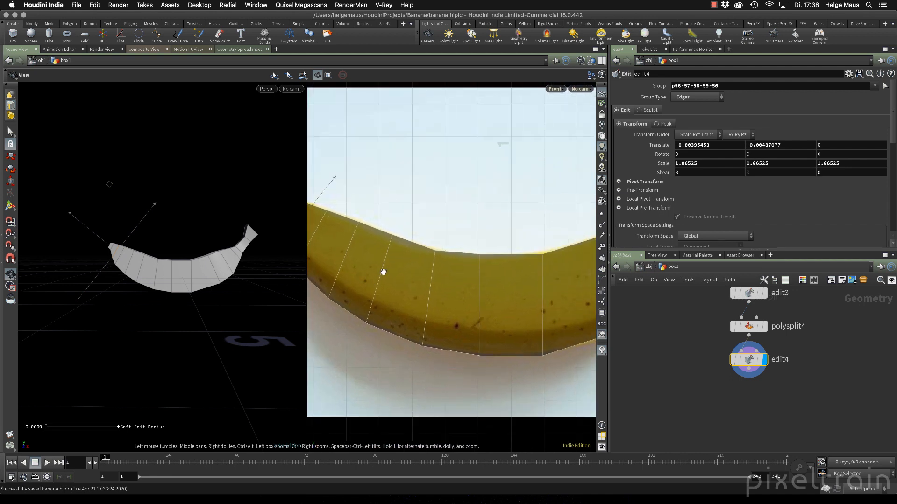
{"action": "key", "text": "super+s"}
{"action": "right_click_drag", "start_coordinate": [500, 290], "coordinate": [397, 282]}
{"action": "middle_click_drag", "start_coordinate": [397, 282], "coordinate": [376, 288]}
{"action": "key", "text": "t"}
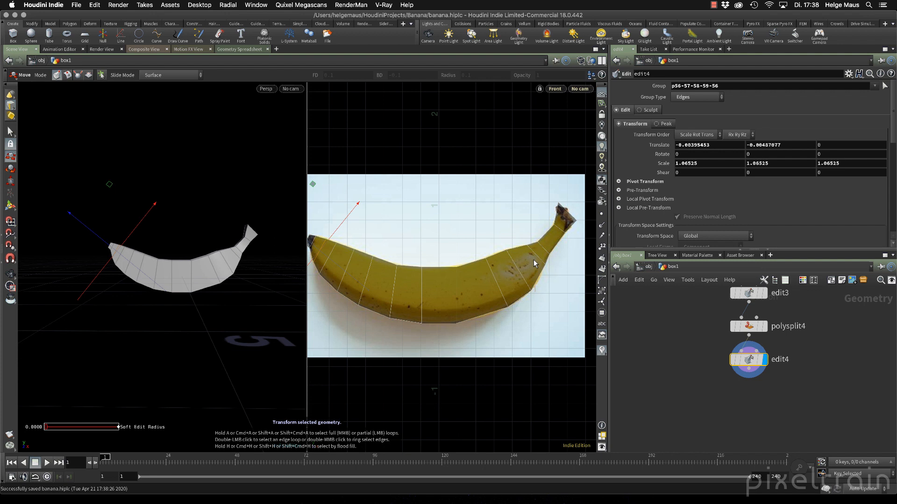
{"action": "left_click", "coordinate": [10, 132]}
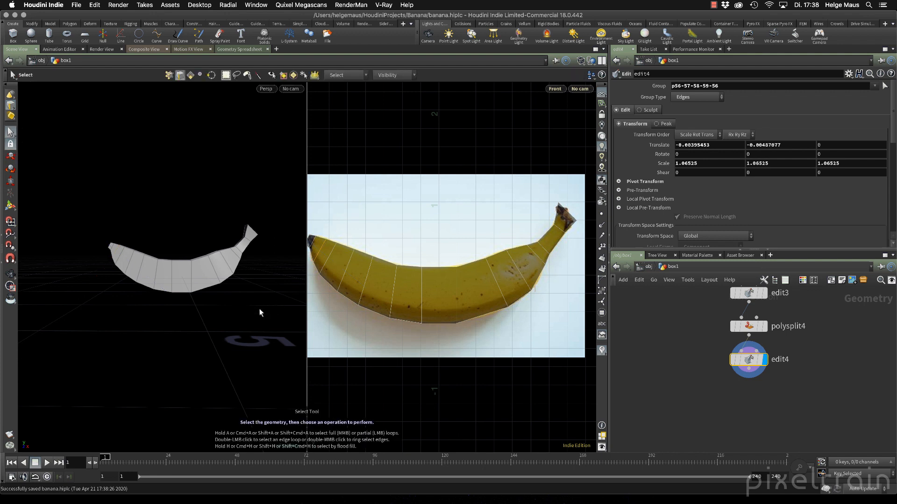
{"action": "key", "text": "super+s"}
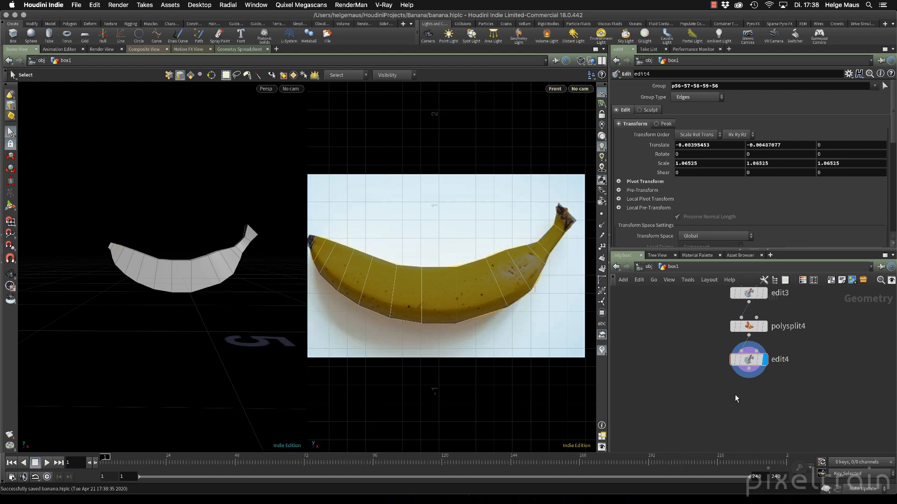
- Add a Subdivide node below edit4, connect it to edit4's output and display its result
{"action": "key", "text": "Tab"}
{"action": "type", "text": "sub"}
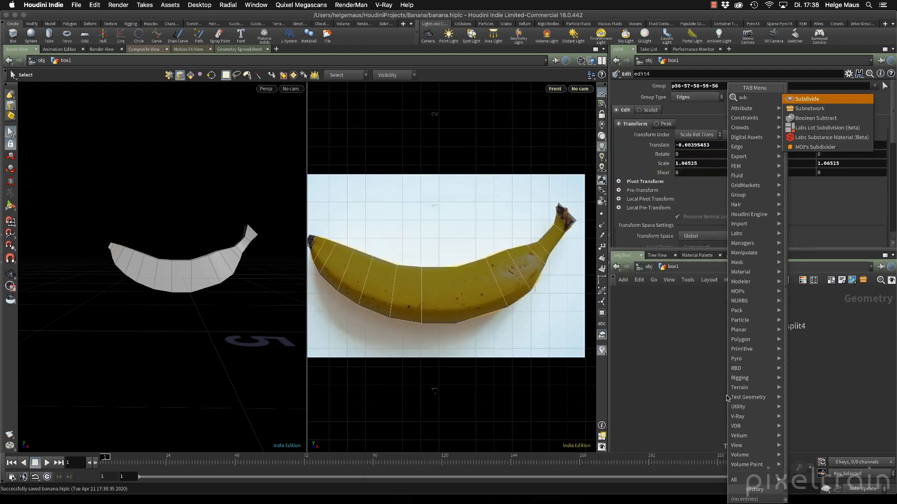
{"action": "key", "text": "Return"}
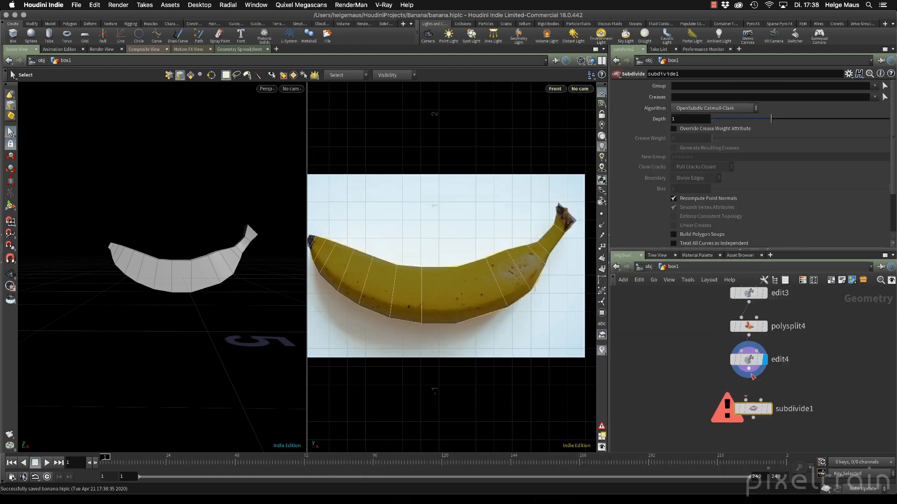
{"action": "left_click", "coordinate": [752, 407]}
{"action": "left_click", "coordinate": [769, 411]}
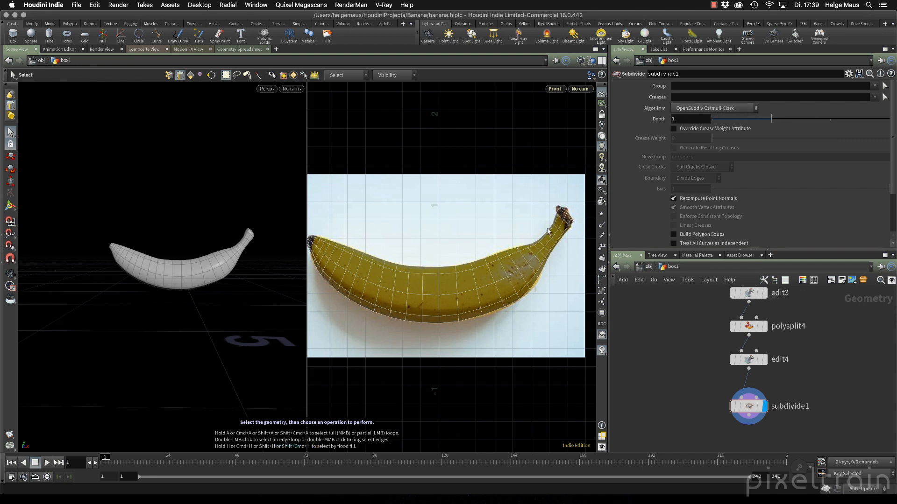
- Compare the smoothed banana with the low-poly cage by alternating the display between subdivide1 and edit4
{"action": "key", "text": "space"}
{"action": "left_click_drag", "start_coordinate": [280, 264], "coordinate": [227, 270]}
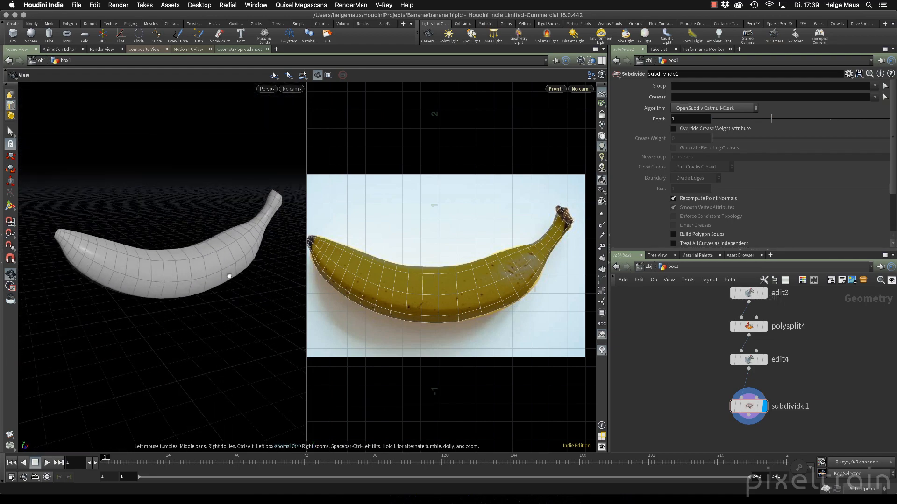
{"action": "middle_click_drag", "start_coordinate": [795, 381], "coordinate": [761, 370]}
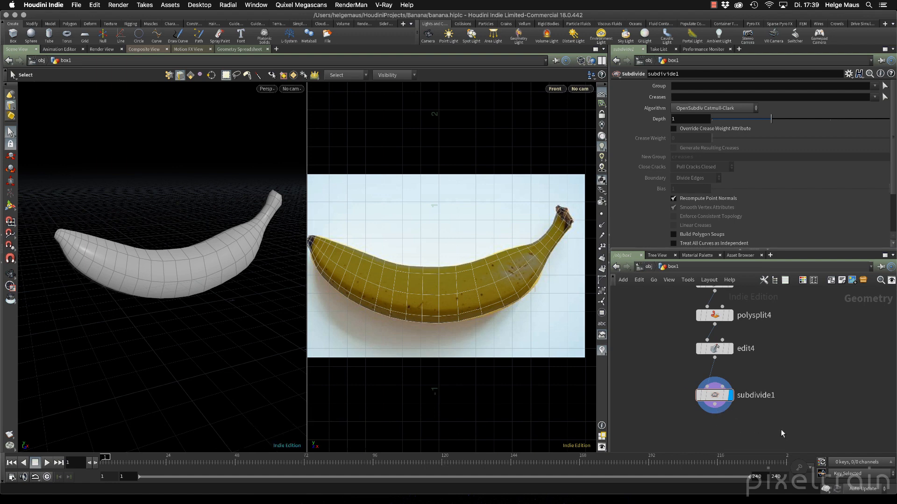
{"action": "left_click_drag", "start_coordinate": [714, 396], "coordinate": [714, 424]}
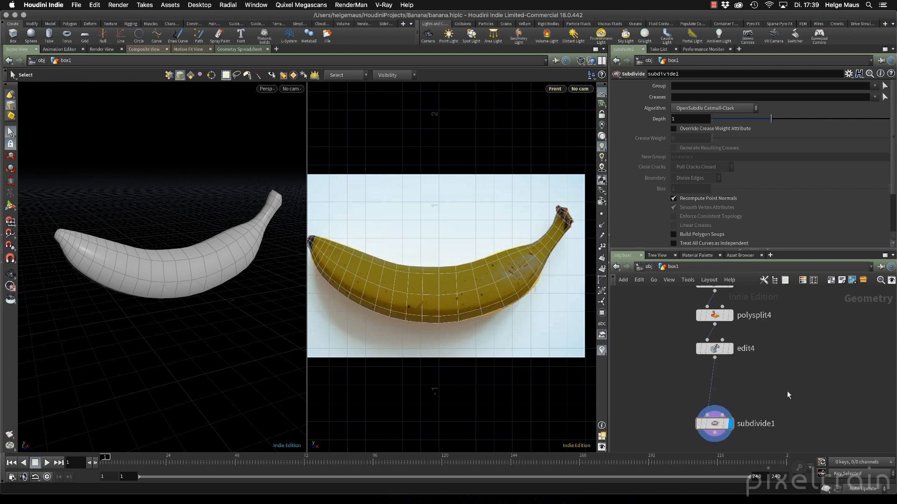
{"action": "left_click", "coordinate": [730, 349]}
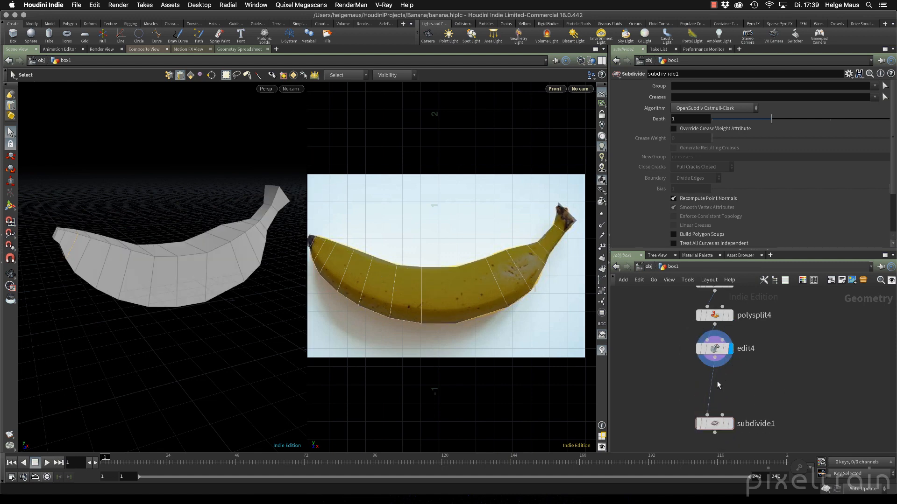
{"action": "left_click", "coordinate": [729, 425]}
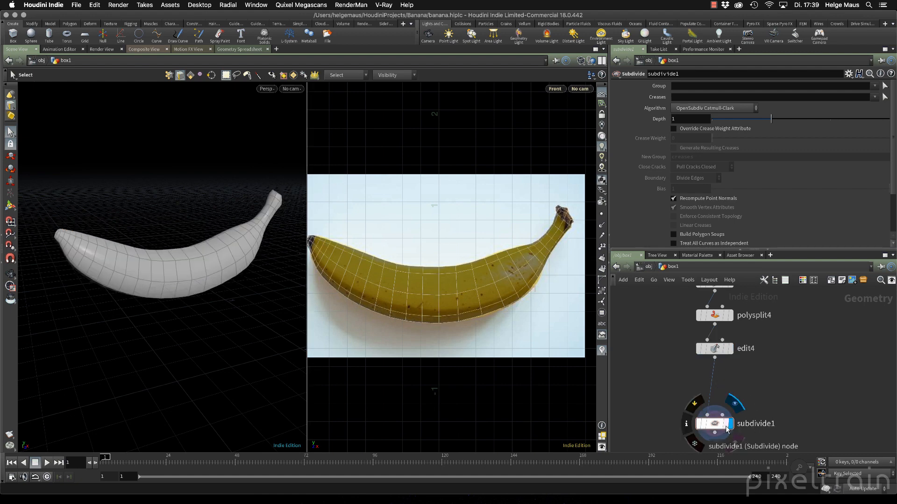
- Display edit4 again, delete the Subdivide node and save the scene
{"action": "left_click", "coordinate": [730, 348]}
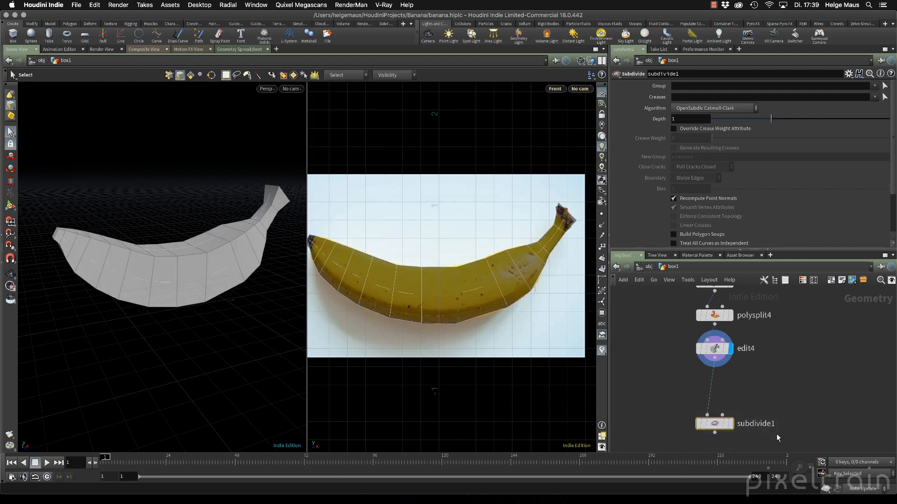
{"action": "key", "text": "Delete"}
{"action": "key", "text": "super+s"}
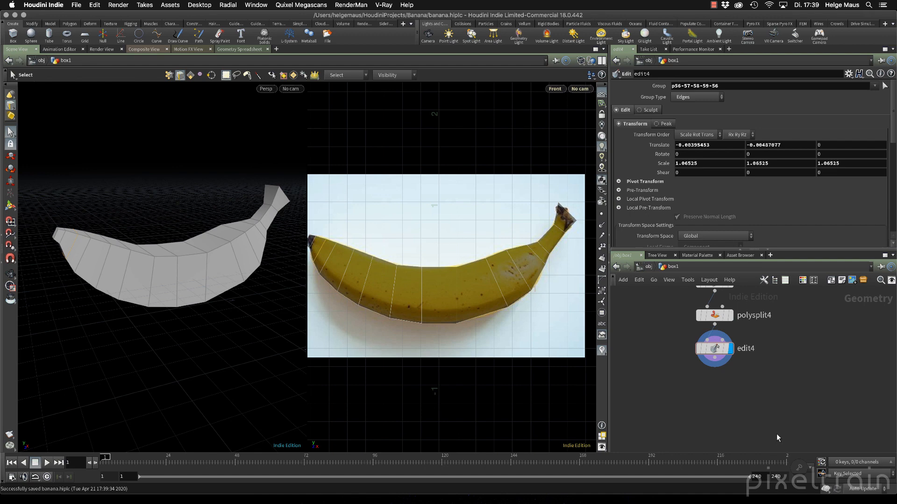
- Turn on the viewport subdivision display for the banana and inspect the smoothed shape inside its cage in the perspective view
{"action": "middle_click_drag", "start_coordinate": [688, 396], "coordinate": [692, 412]}
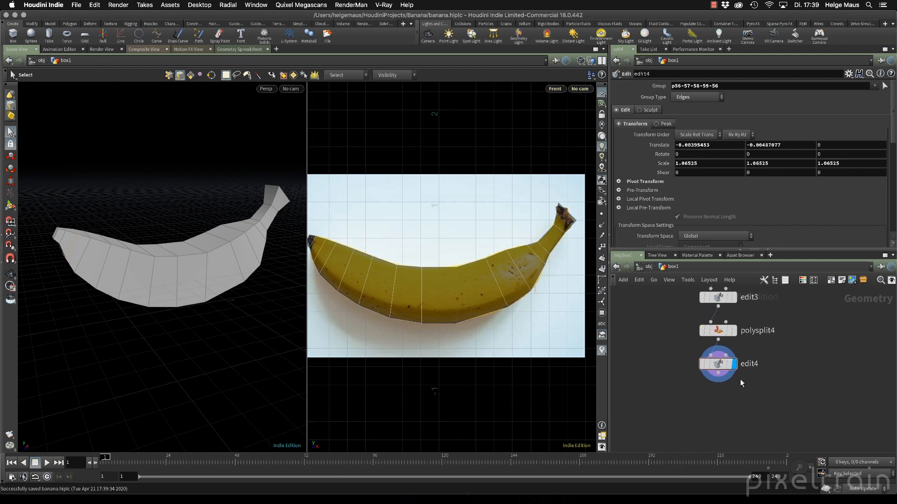
{"action": "key", "text": "shift+c"}
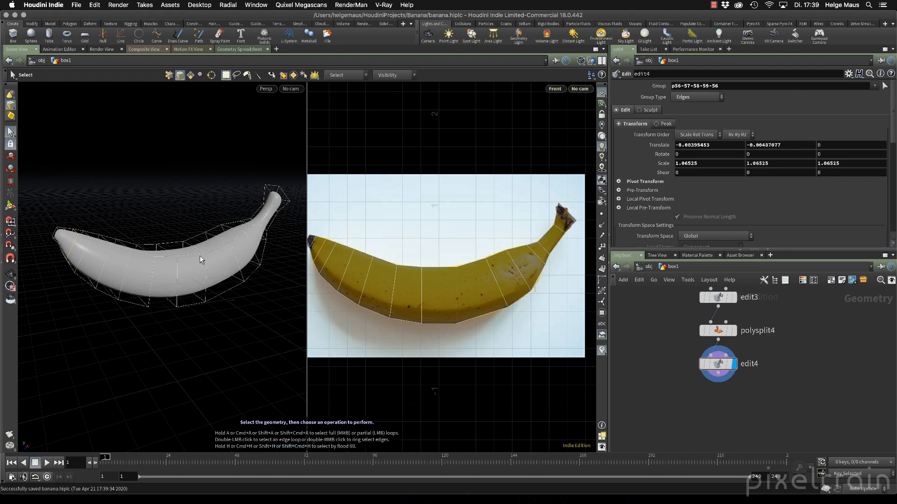
{"action": "left_click_drag", "start_coordinate": [78, 247], "coordinate": [154, 261], "text": "alt"}
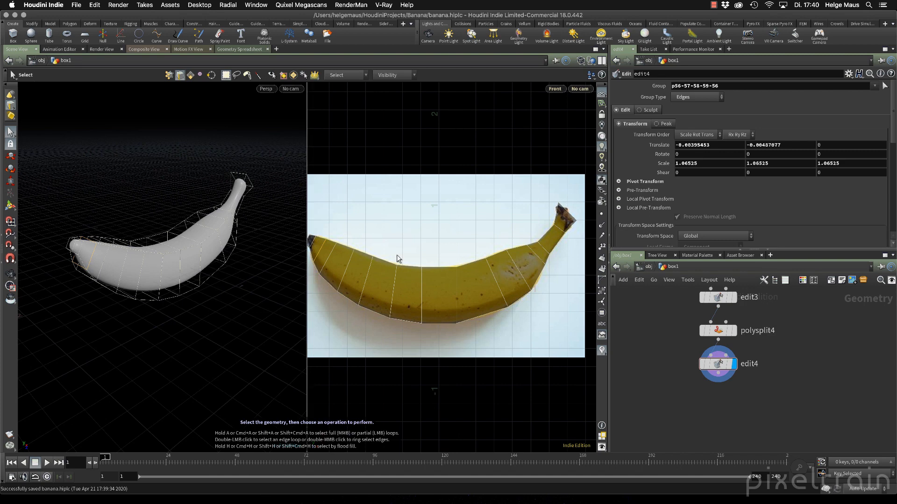
- Review the Display As options in the render parameters of box1 at object level, and turn off the viewport subdivision display
{"action": "left_click", "coordinate": [648, 267]}
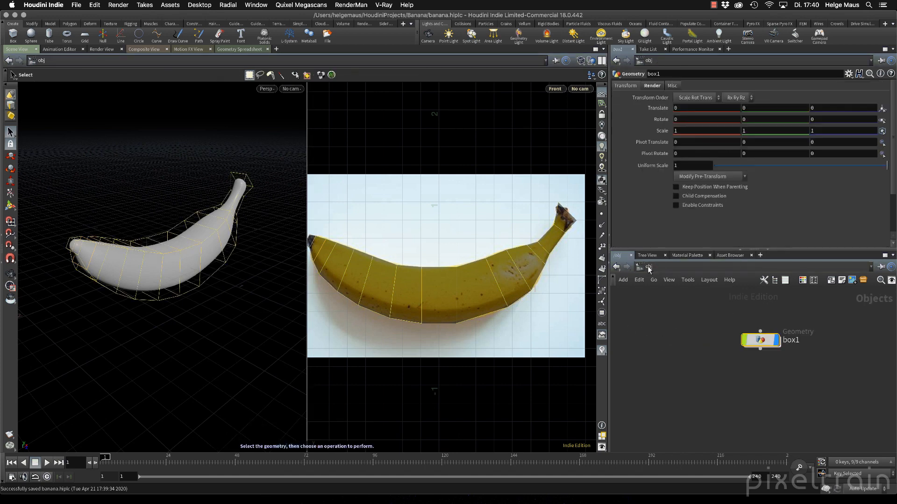
{"action": "middle_click_drag", "start_coordinate": [680, 304], "coordinate": [662, 315]}
{"action": "left_click", "coordinate": [789, 399]}
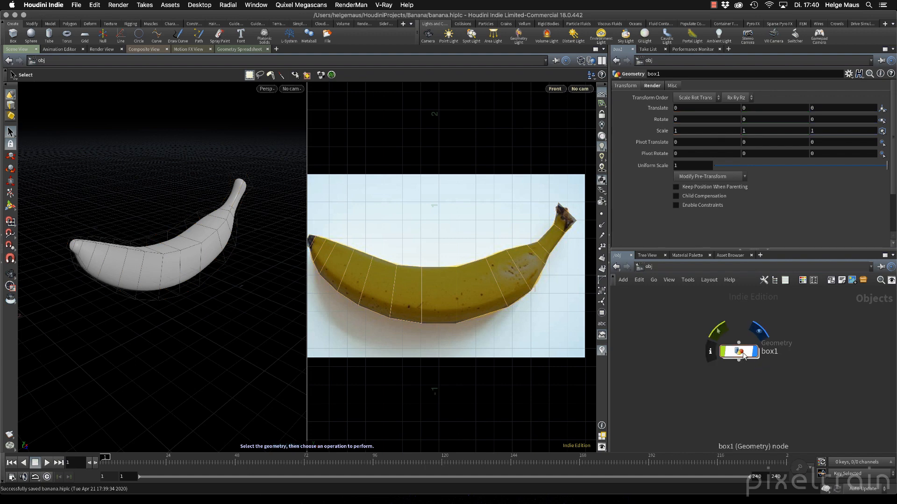
{"action": "left_click", "coordinate": [744, 355]}
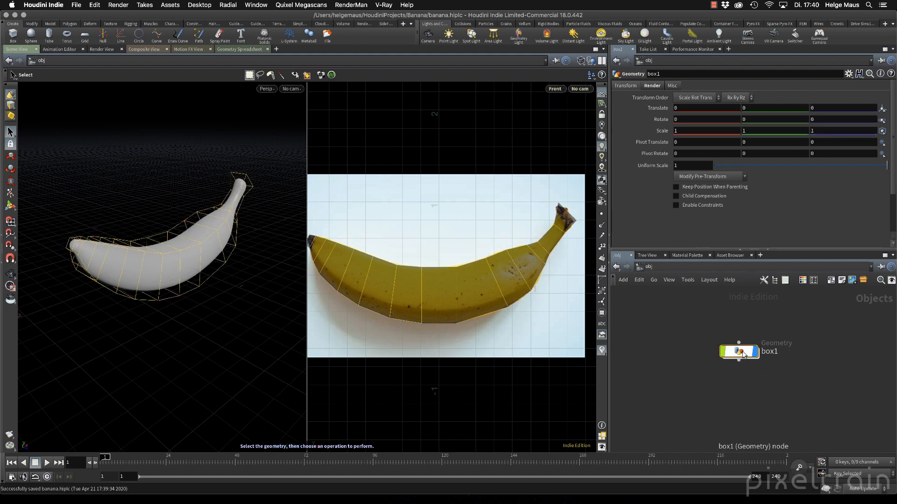
{"action": "left_click", "coordinate": [651, 86]}
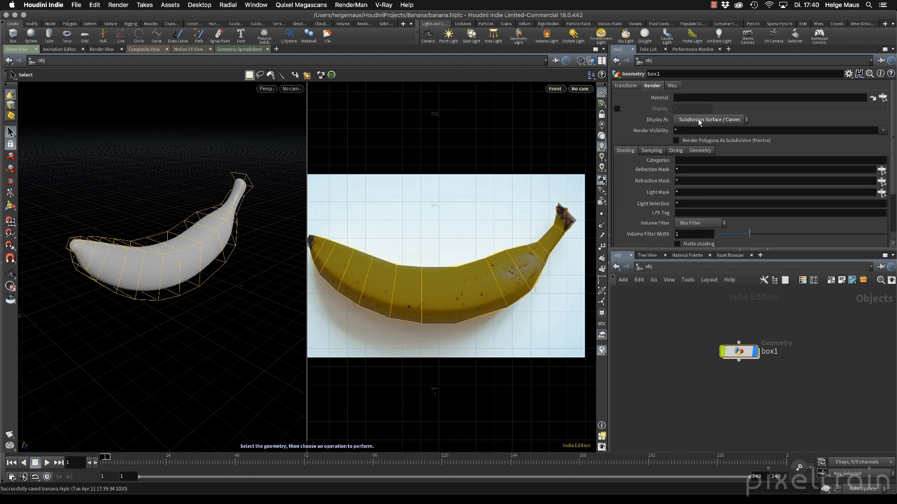
{"action": "left_click", "coordinate": [743, 121]}
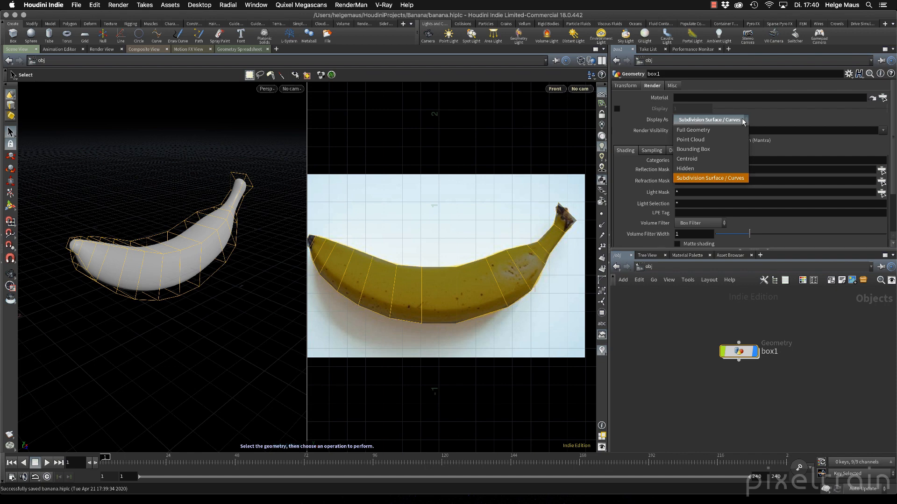
{"action": "left_click", "coordinate": [782, 113]}
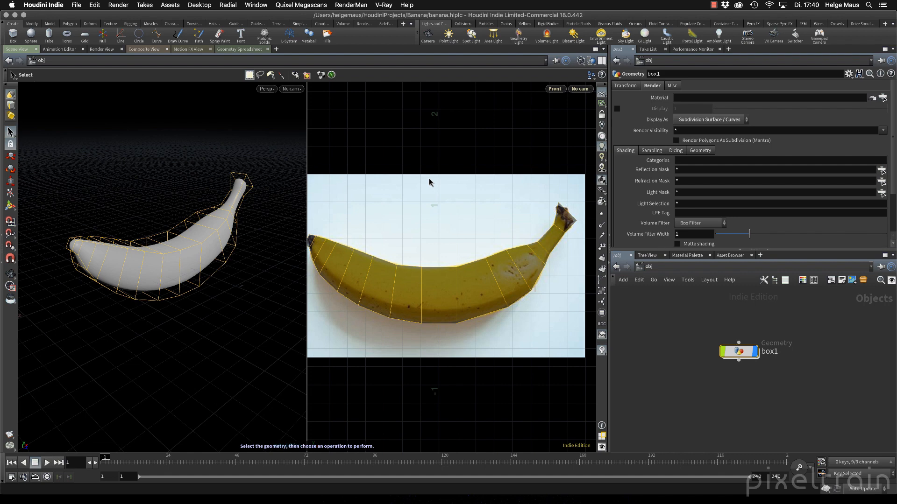
{"action": "key", "text": "minus"}
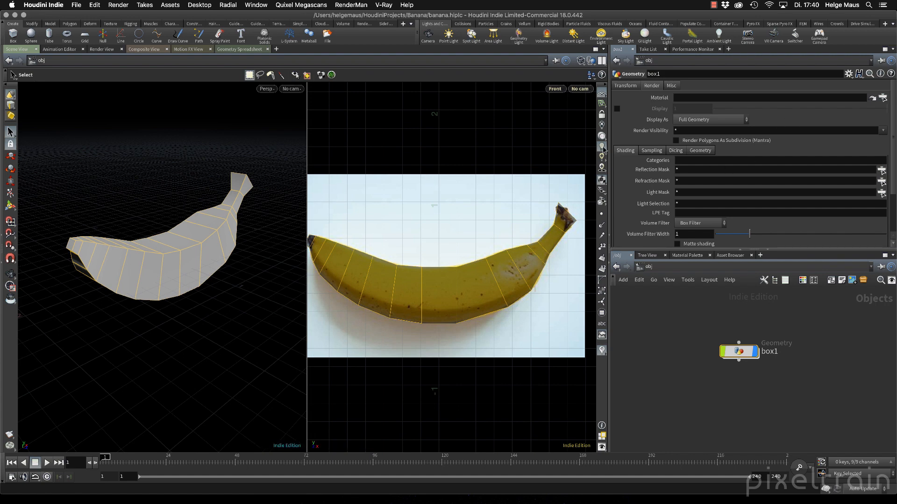
- Search the Hotkey Manager for "subdi", review the Turn On and Turn Off Viewport Subdivision hotkeys, and close it without changes
{"action": "left_click", "coordinate": [94, 5]}
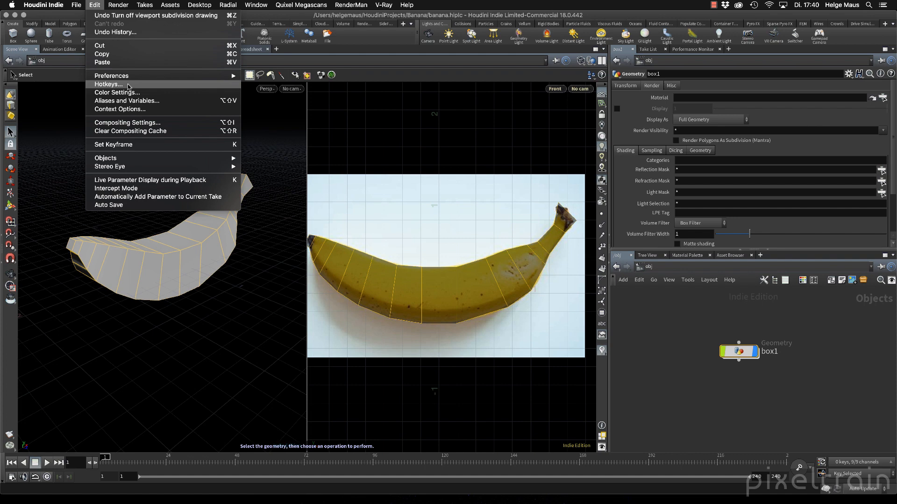
{"action": "left_click", "coordinate": [109, 84]}
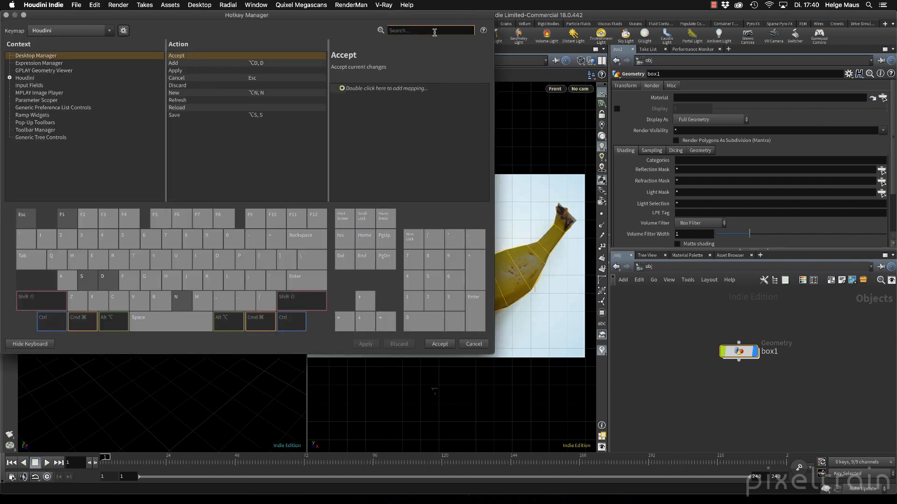
{"action": "type", "text": "subdi"}
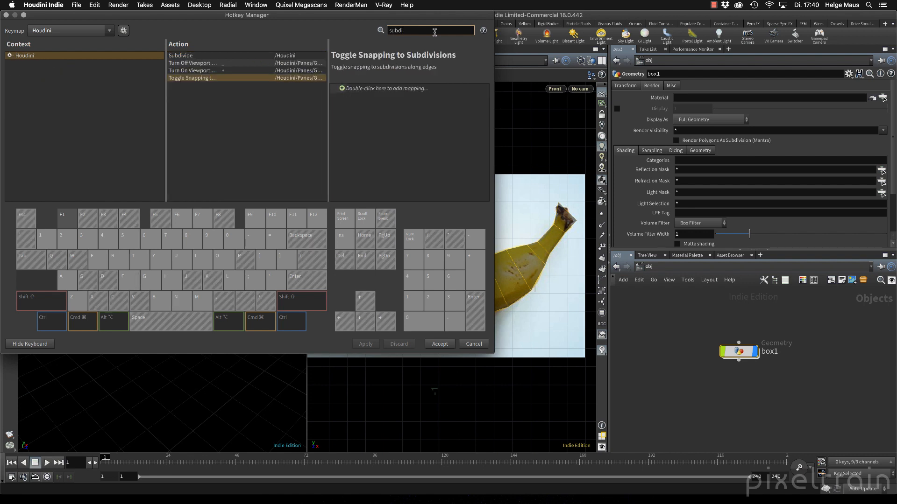
{"action": "left_click", "coordinate": [224, 94]}
{"action": "left_click", "coordinate": [195, 63]}
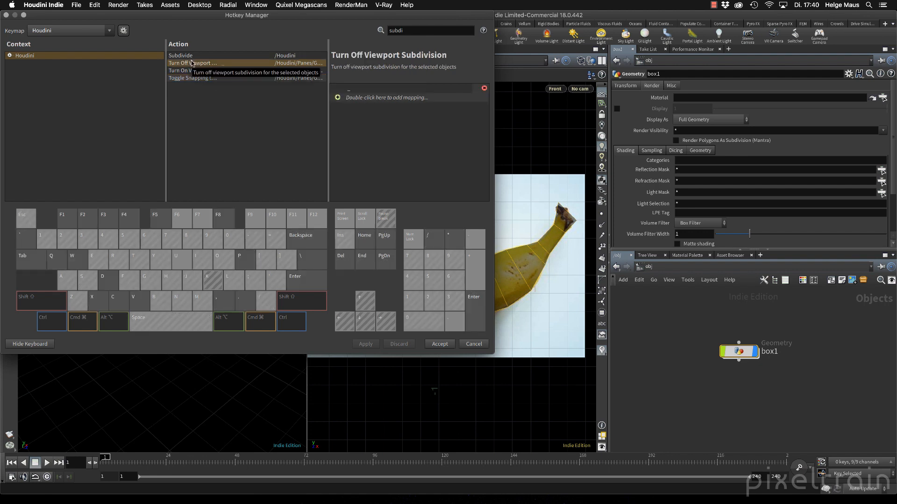
{"action": "left_click", "coordinate": [189, 71]}
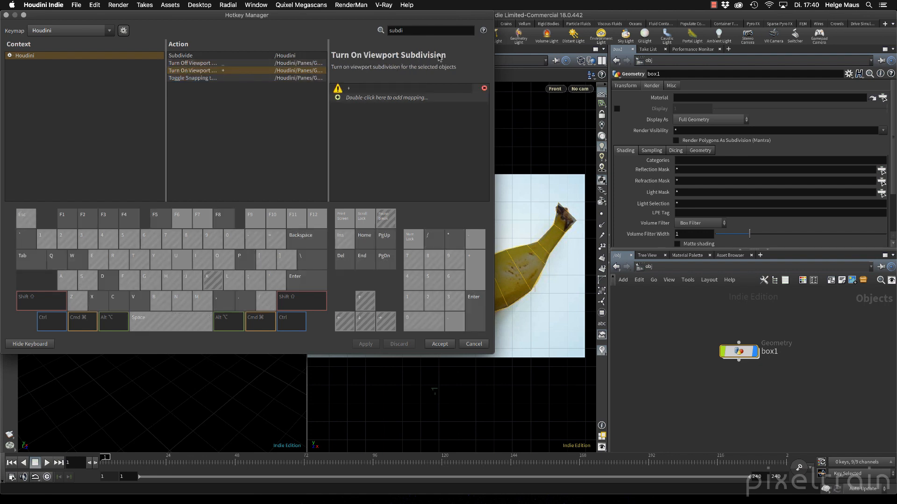
{"action": "left_click", "coordinate": [195, 64]}
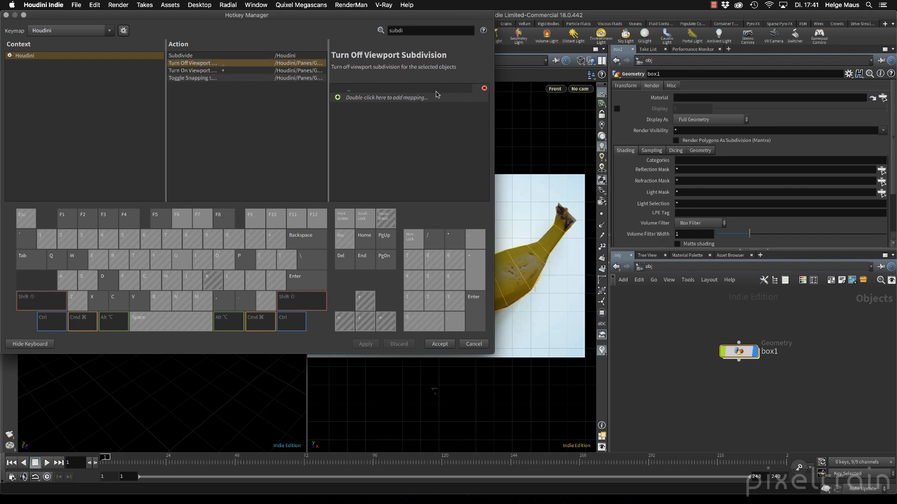
{"action": "left_click", "coordinate": [474, 346]}
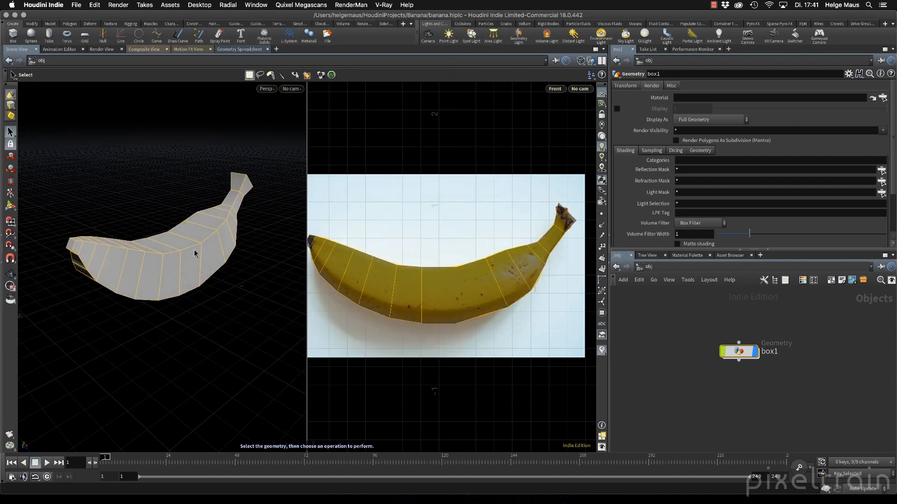
- Turn on viewport subdivision for box1, inspect the smoothed banana up close in the perspective view, and return to the low-poly display
{"action": "key", "text": "shift+plus"}
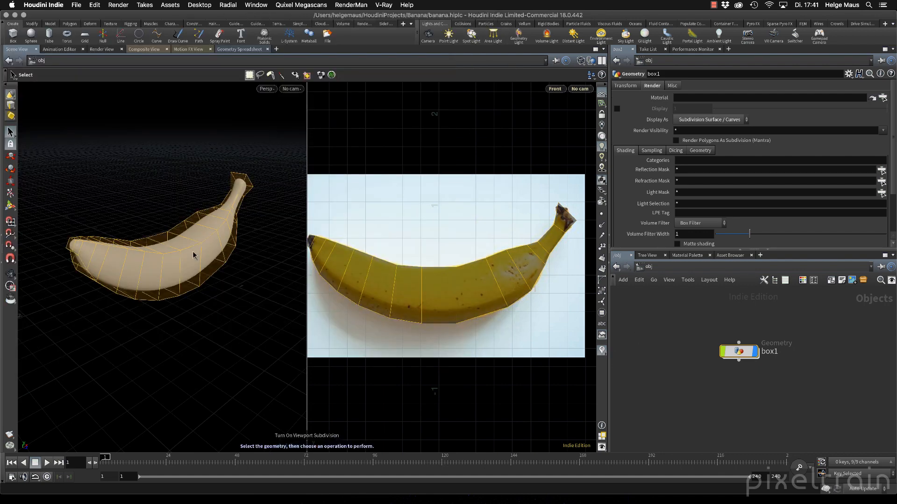
{"action": "right_click_drag", "start_coordinate": [194, 255], "coordinate": [171, 280], "text": "alt"}
{"action": "left_click_drag", "start_coordinate": [171, 279], "coordinate": [176, 256], "text": "alt"}
{"action": "key", "text": "s"}
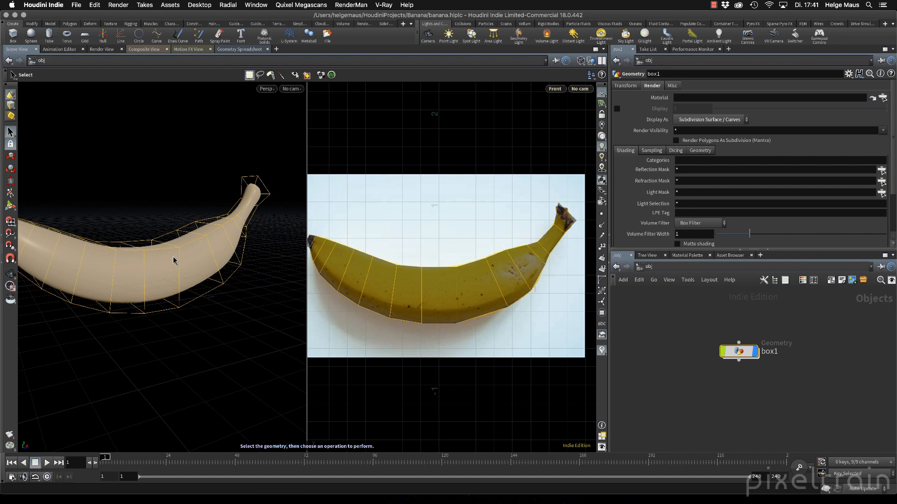
{"action": "key", "text": "shift+minus"}
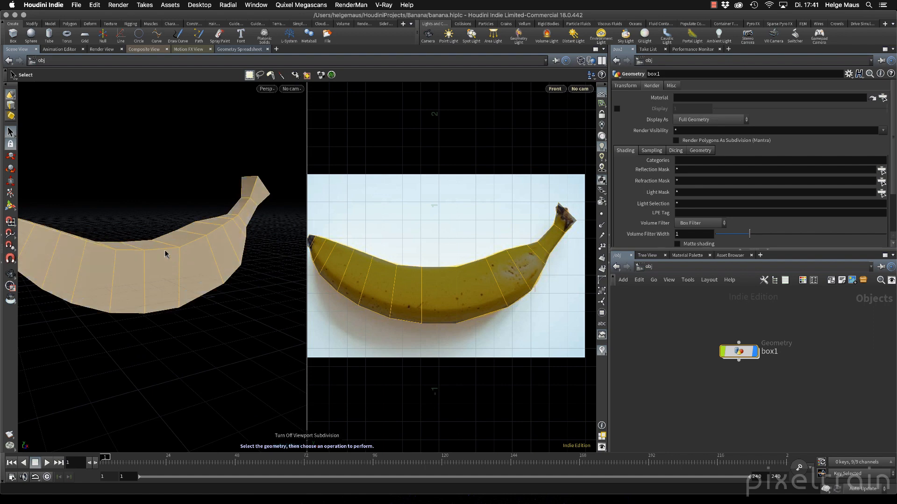
- View the low-poly banana from its tip end in perspective, and display it as a subdivision surface with viewport subdivision
{"action": "key", "text": "Escape"}
{"action": "scroll", "coordinate": [464, 308], "scroll_direction": "up", "scroll_amount": 5}
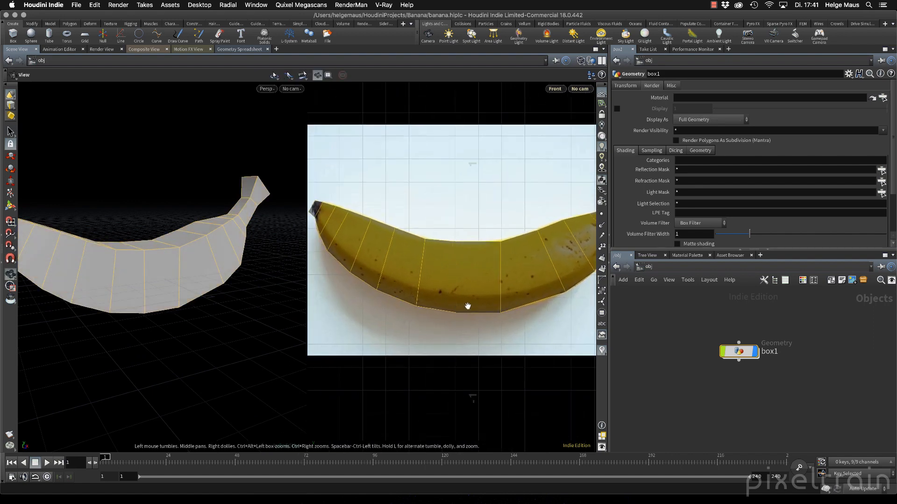
{"action": "left_click_drag", "start_coordinate": [201, 262], "coordinate": [258, 294]}
{"action": "key", "text": "s"}
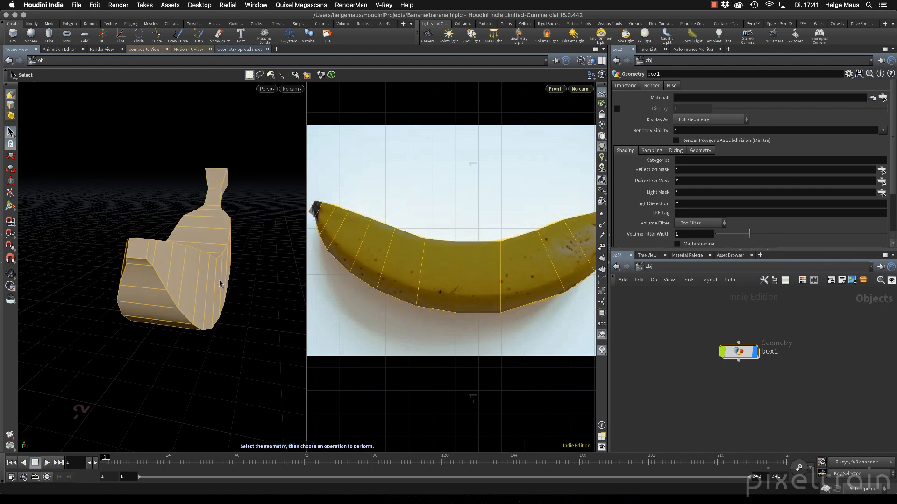
{"action": "key", "text": "shift+plus"}
{"action": "left_click_drag", "start_coordinate": [191, 274], "coordinate": [214, 266], "text": "alt"}
{"action": "key", "text": "s"}
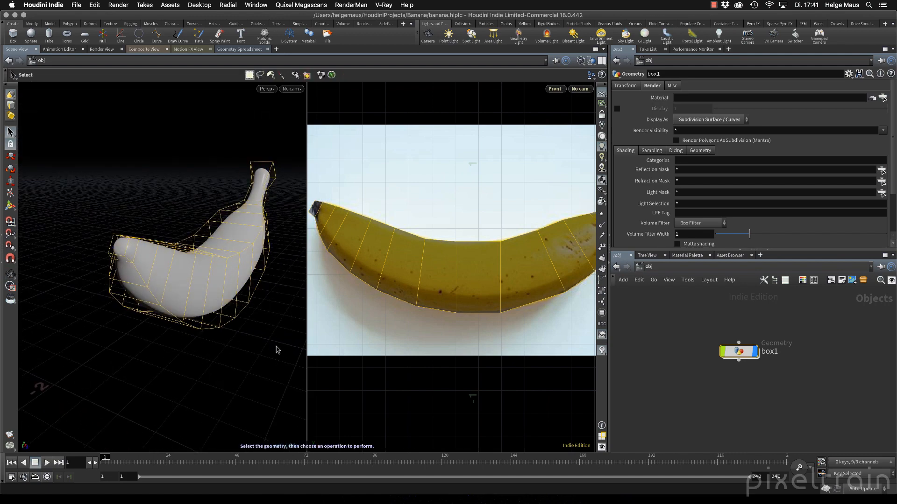